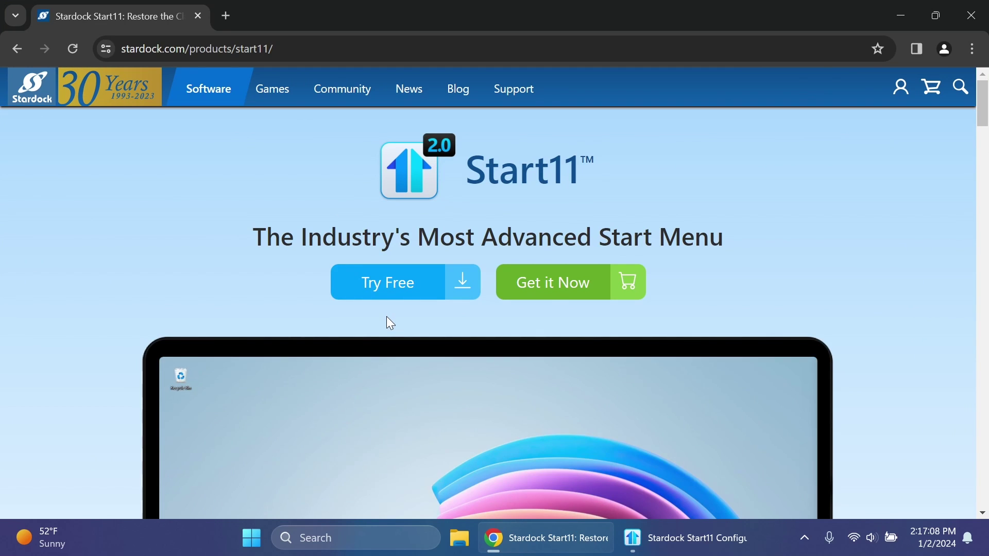
Step: Scroll the Start11 product page down and back up, then close Chrome
scroll(387, 317, "down", 5)
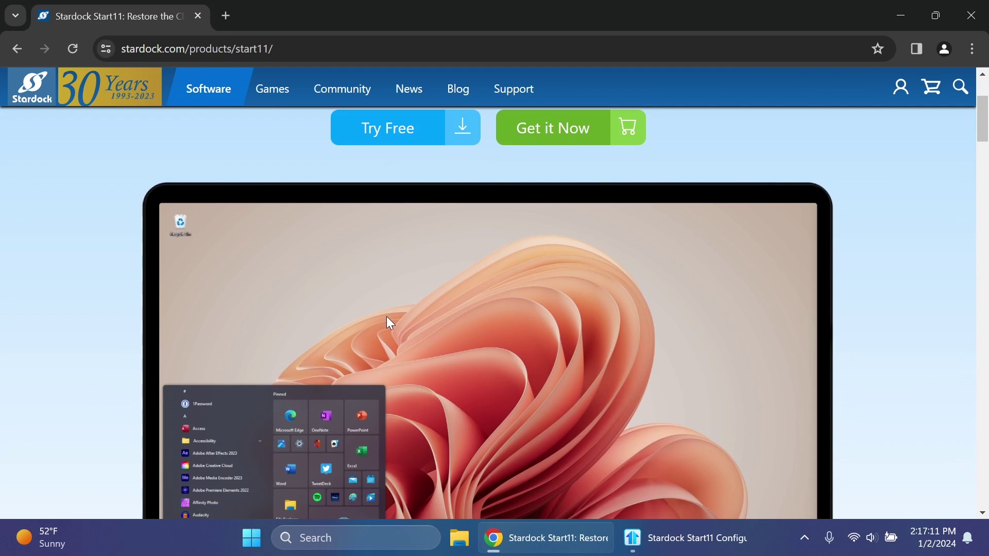
scroll(386, 316, "up", 5)
key("alt+F4")
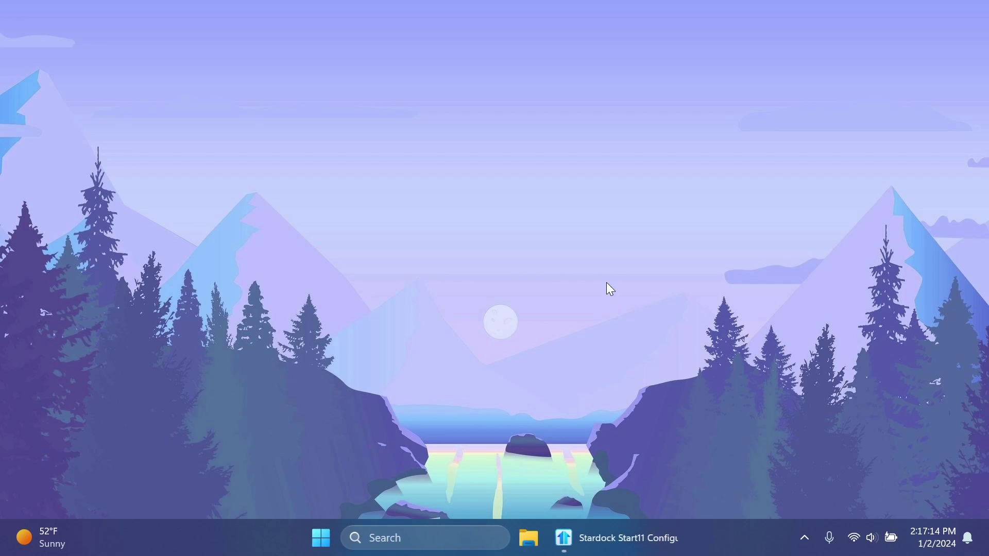
Step: Restore the Start11 settings window from the taskbar to its Start Menu page
left_click(586, 548)
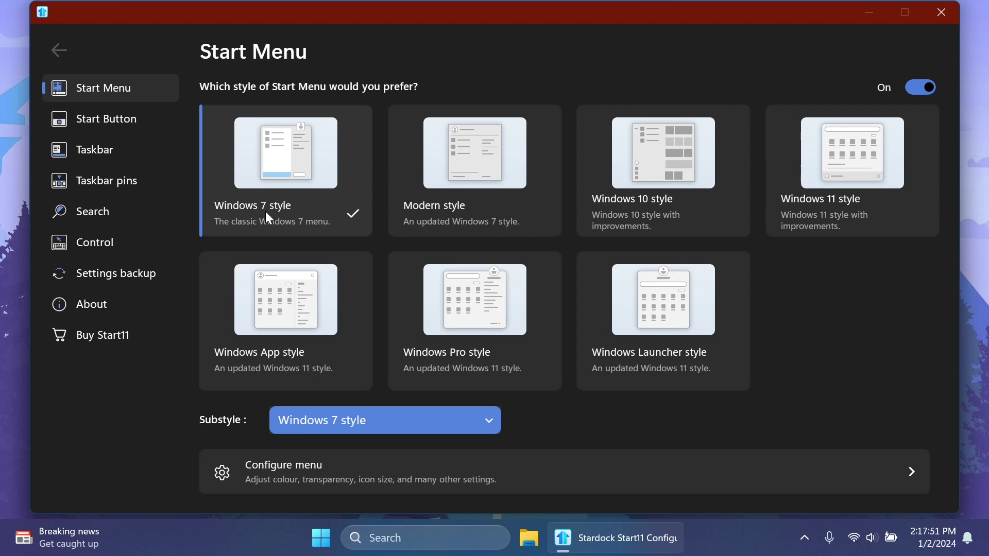
Step: Preview the Windows 7 style Start menu, expand Universal applications, then return to settings
left_click(870, 12)
left_click(319, 543)
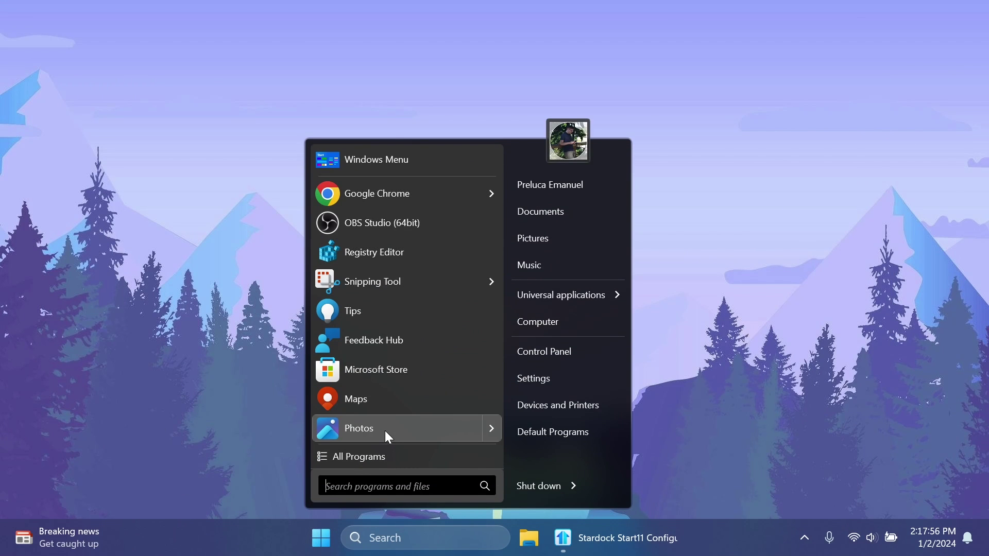
mouse_move(386, 431)
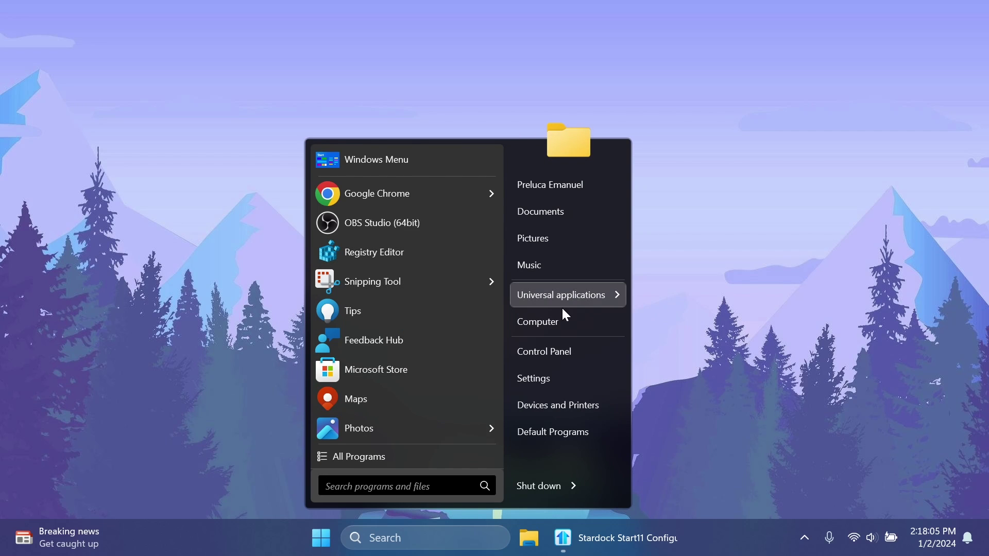
left_click(571, 309)
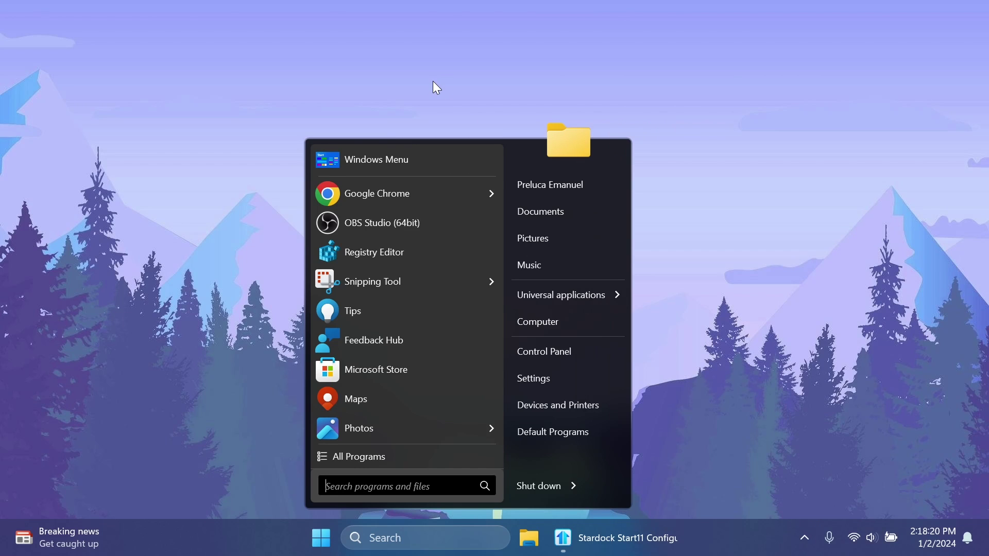
left_click(416, 121)
Step: Switch to Modern style and preview its All Programs list and Shut down options
left_click(479, 160)
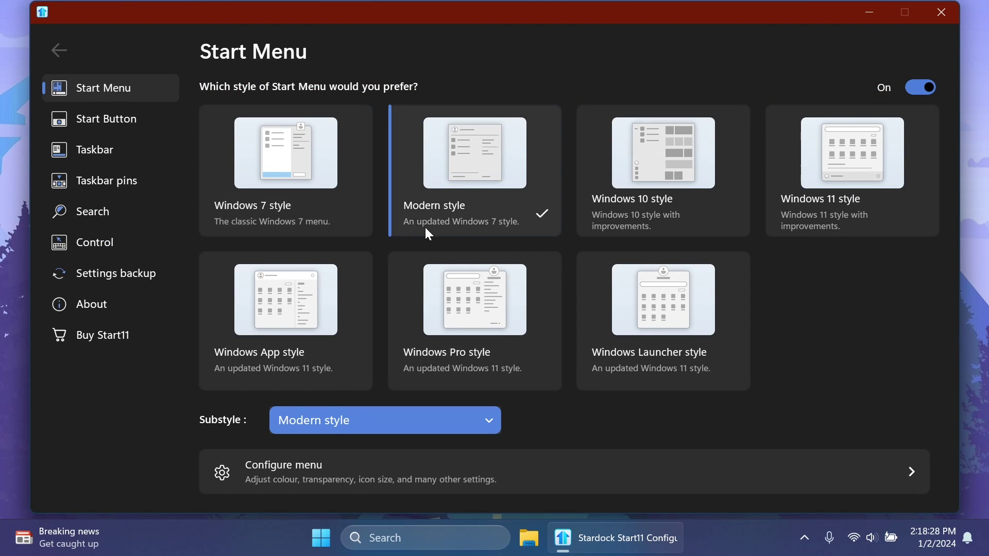
left_click(564, 539)
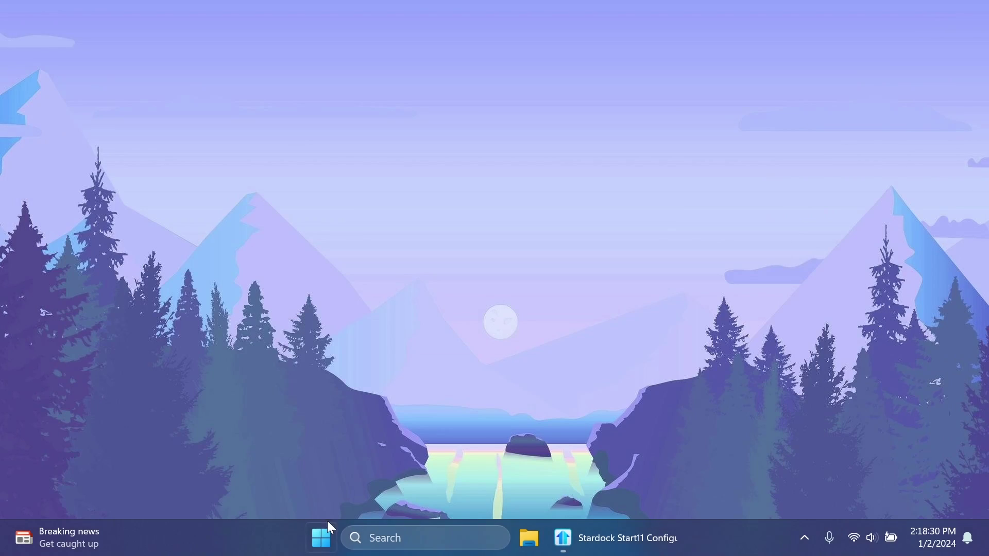
left_click(322, 538)
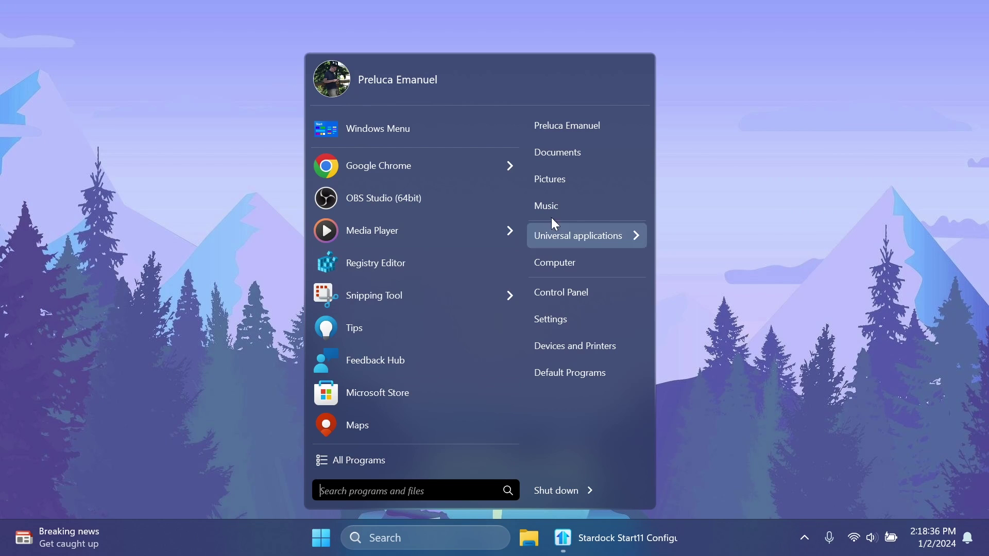
mouse_move(595, 232)
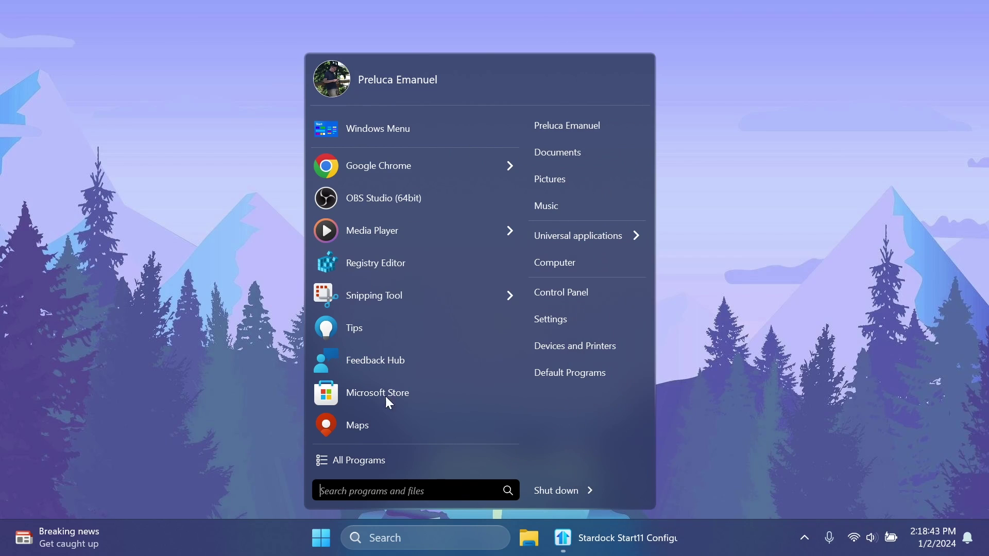
left_click(357, 460)
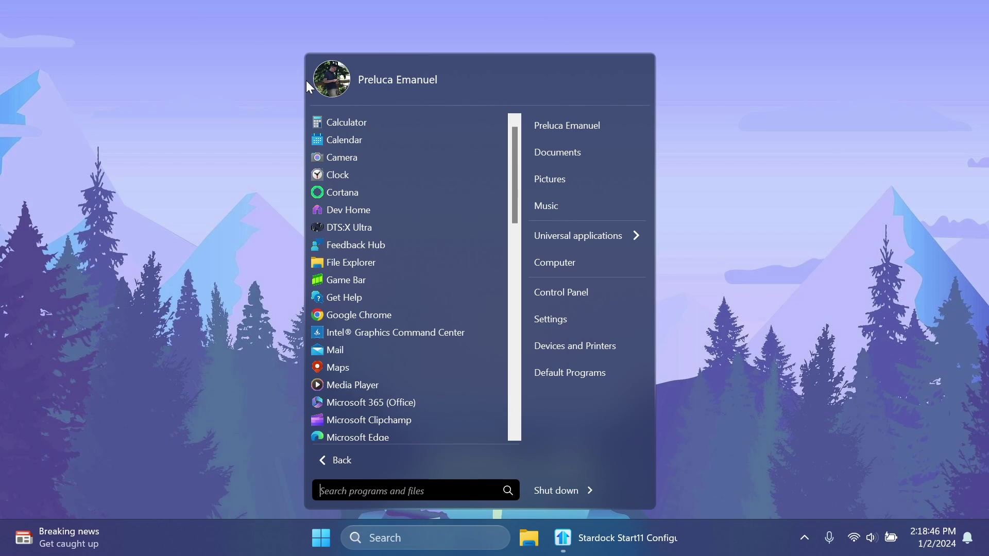
left_click(589, 491)
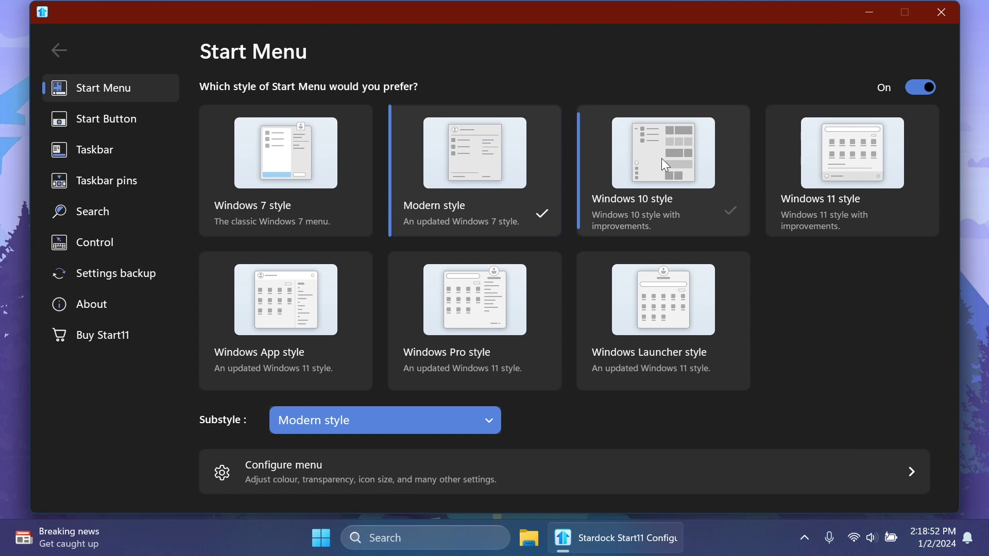
Step: Choose Windows 10 style and drag the Start menu's right edge inward to narrow it
left_click(662, 159)
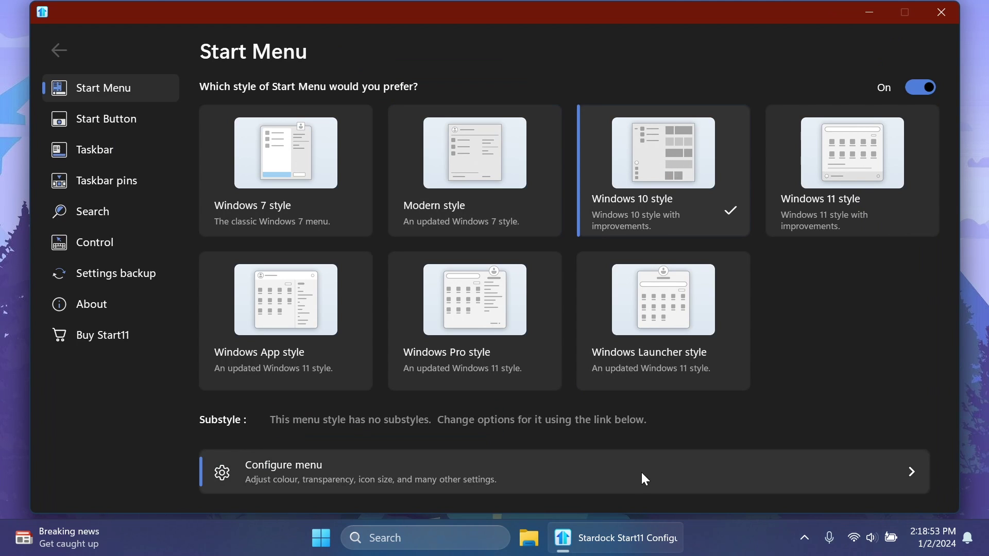
left_click(628, 551)
left_click(315, 546)
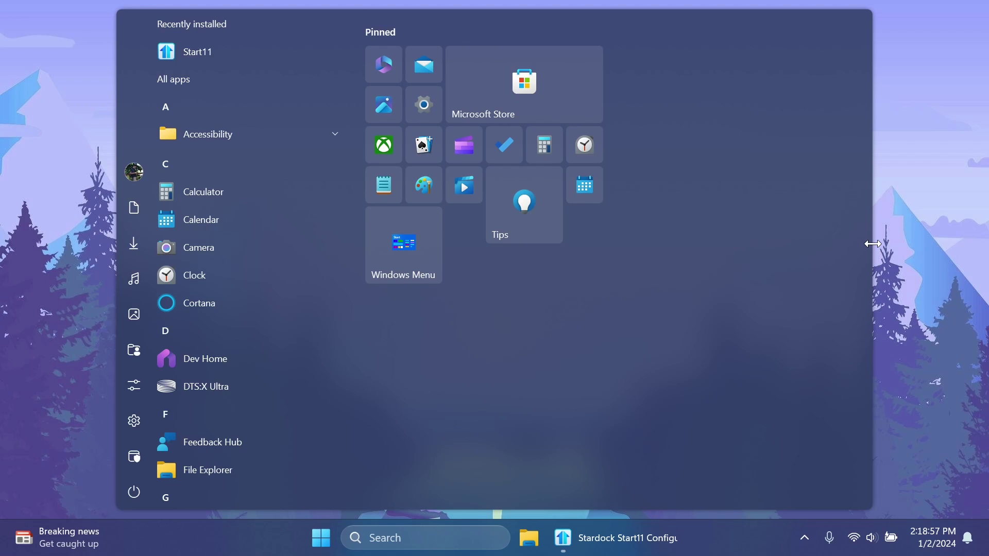
left_click_drag(872, 242, 658, 320)
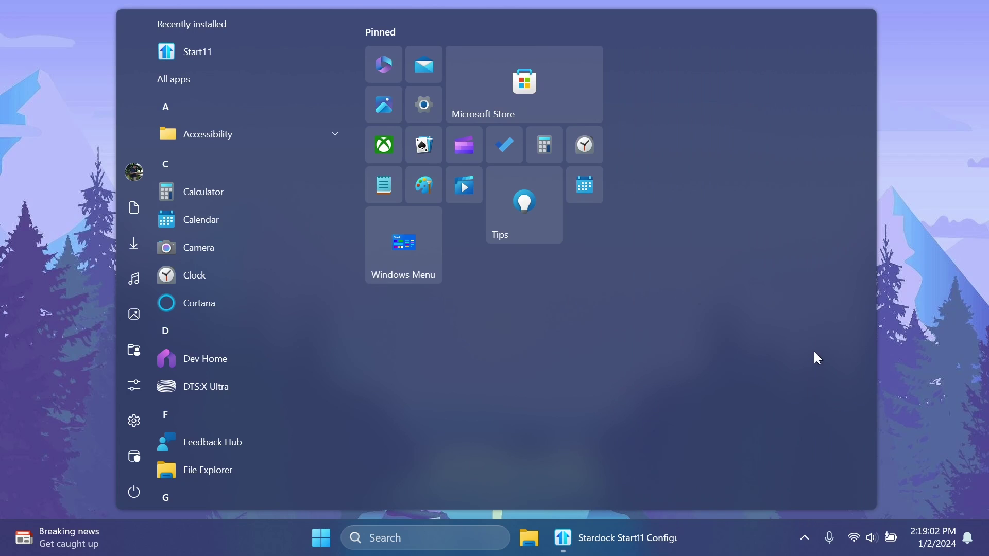
Step: Scroll the menu, check the Tips tile's context options, then close the menu
scroll(240, 203, "down", 5)
scroll(258, 347, "up", 5)
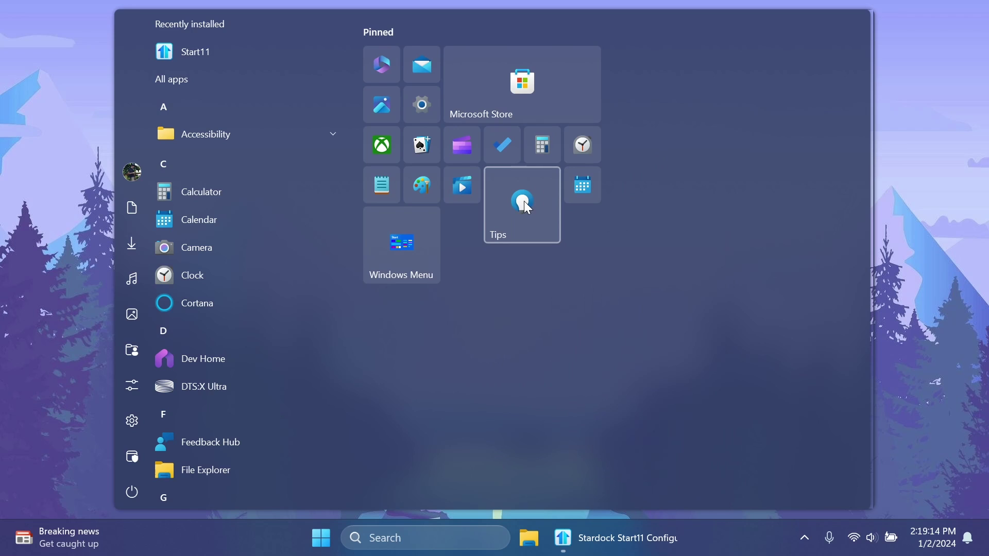
right_click(524, 201)
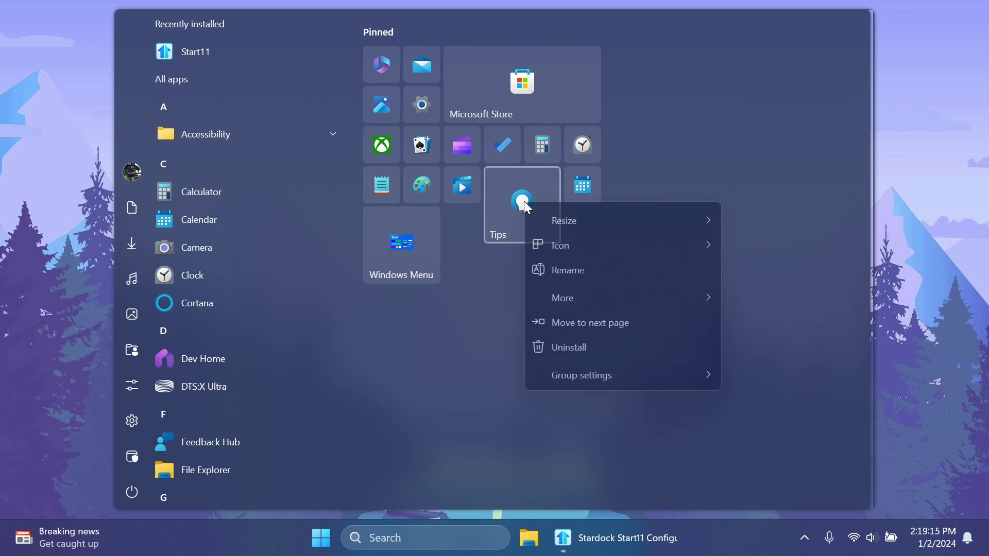
mouse_move(608, 246)
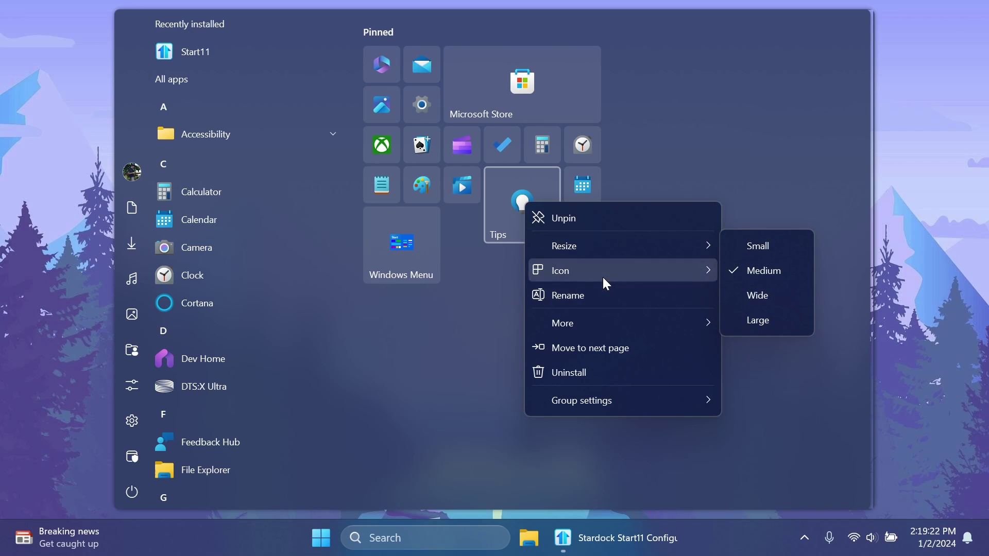
left_click(412, 385)
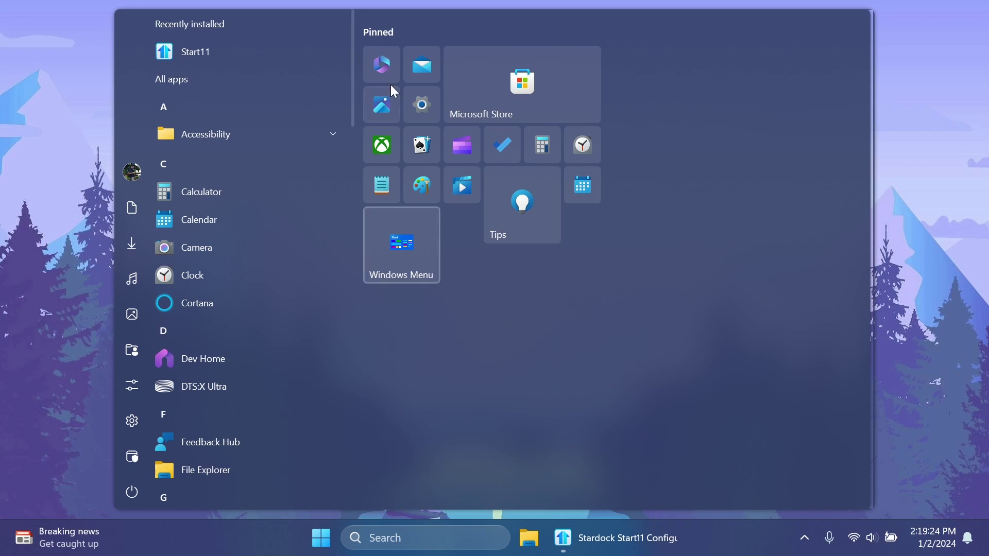
scroll(234, 237, "down", 10)
scroll(236, 238, "down", 15)
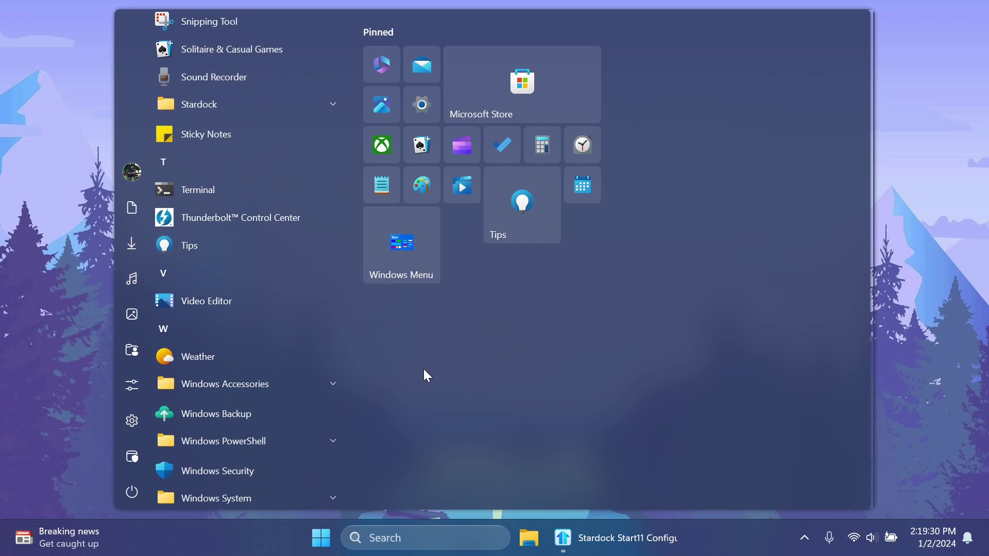
key("Escape")
Step: Hide the settings window, open the Start menu with the Windows key and scroll it
left_click(625, 541)
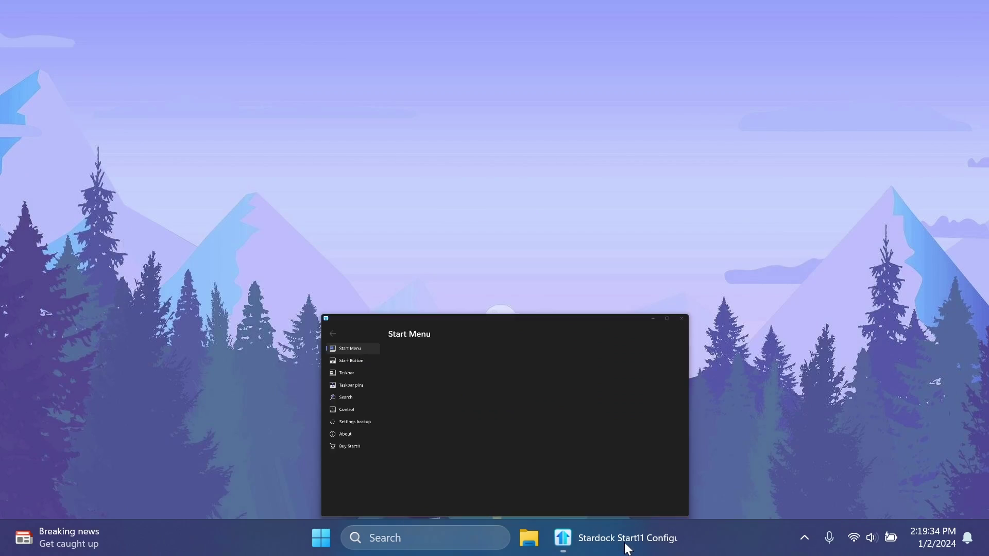
left_click(625, 541)
left_click(561, 543)
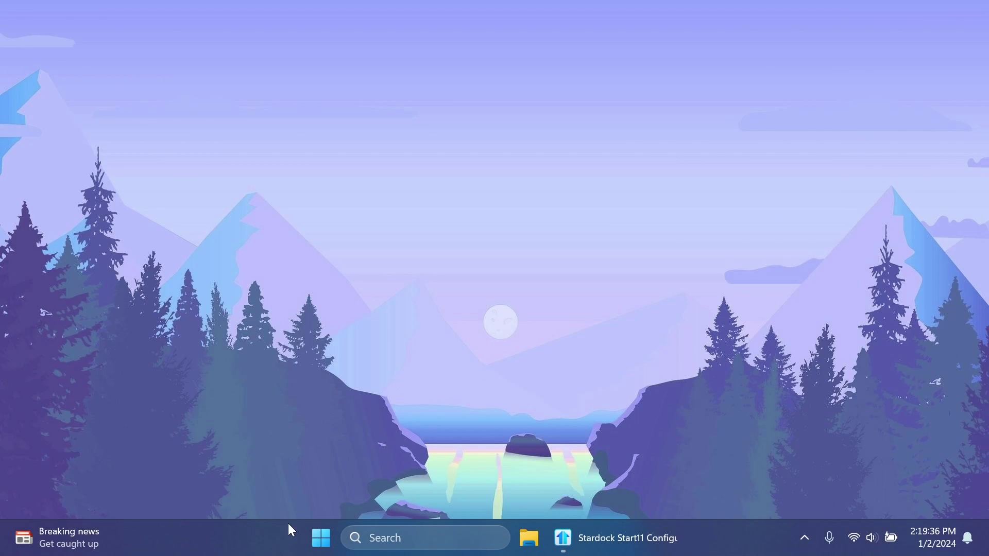
key("super")
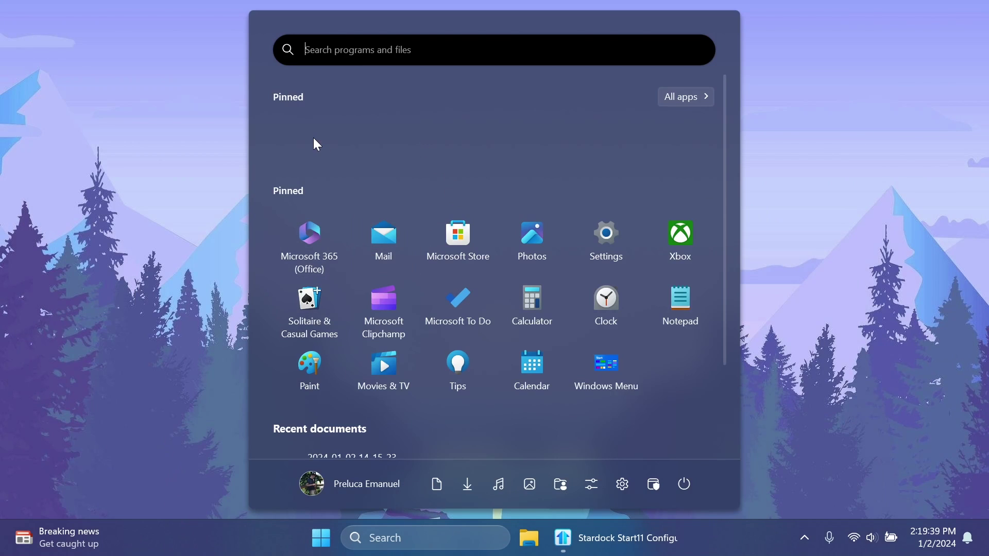
scroll(316, 144, "down", 2)
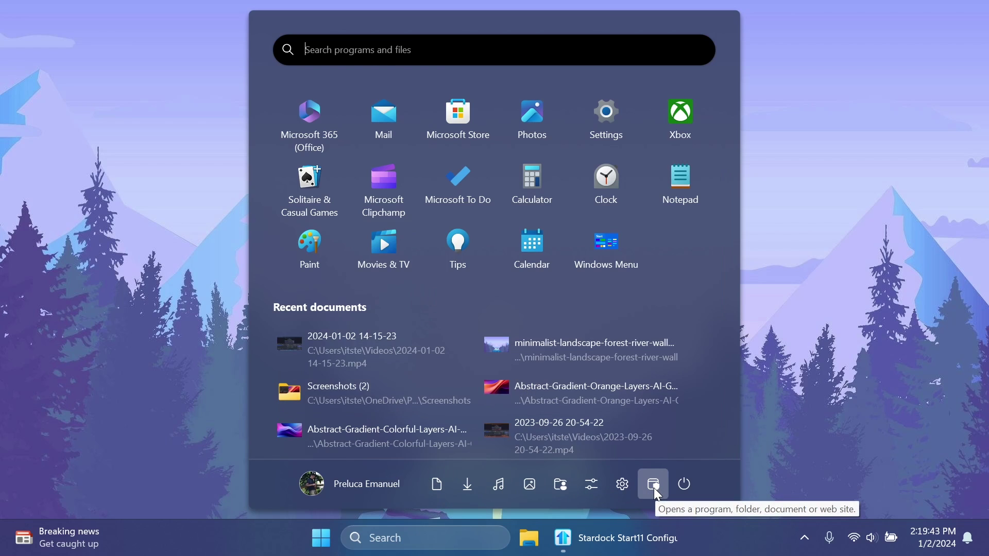
scroll(417, 314, "up", 2)
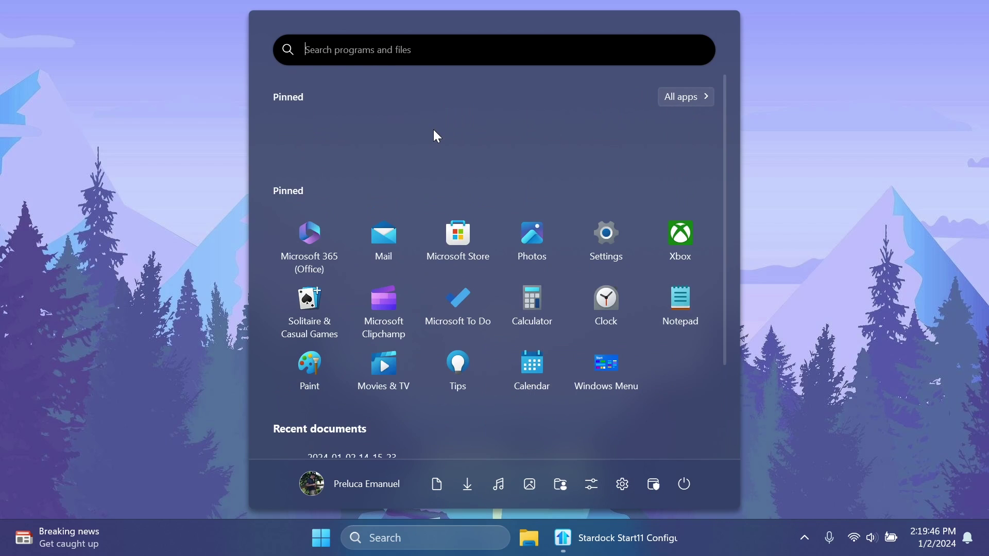
Step: Inspect the Pinned group's options and scroll through pinned apps and recent documents
right_click(308, 100)
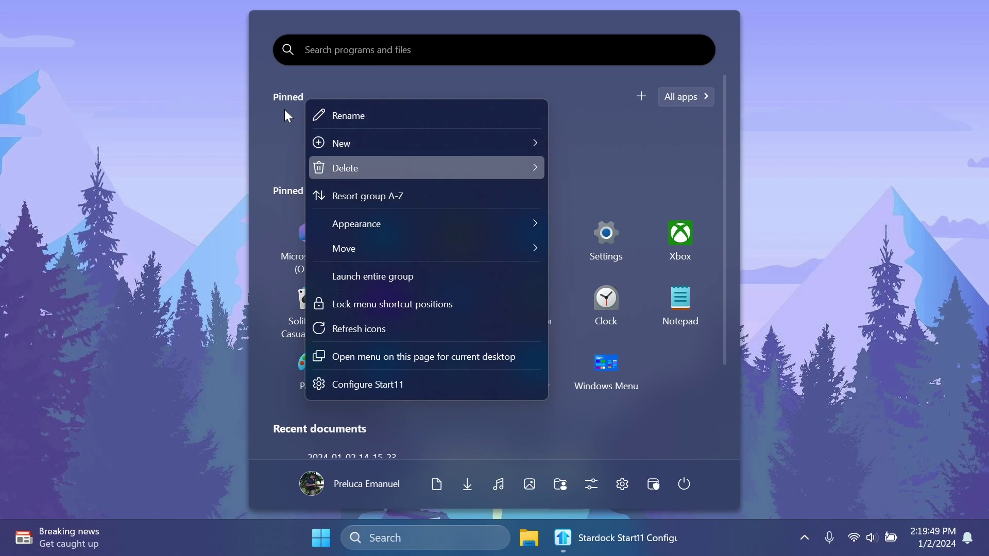
left_click(267, 168)
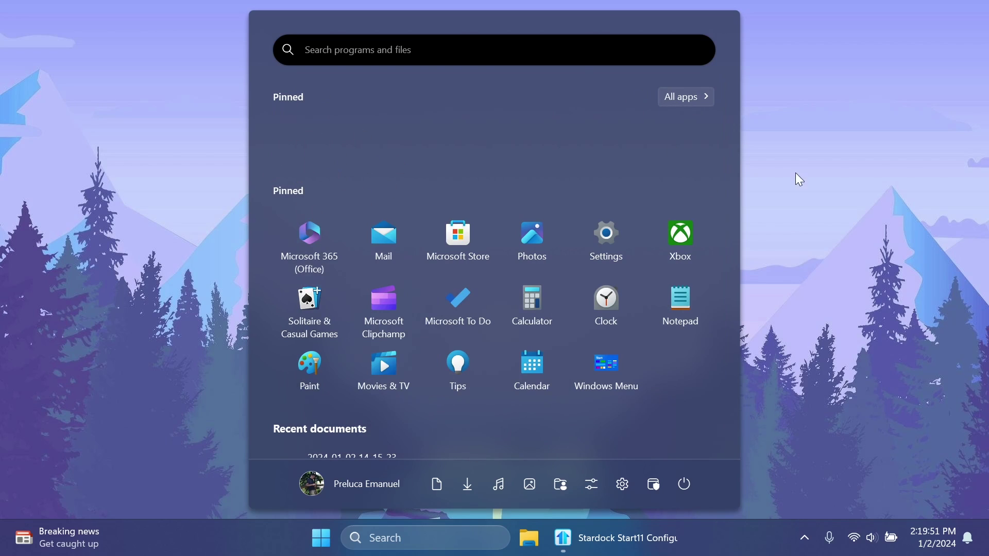
mouse_move(644, 102)
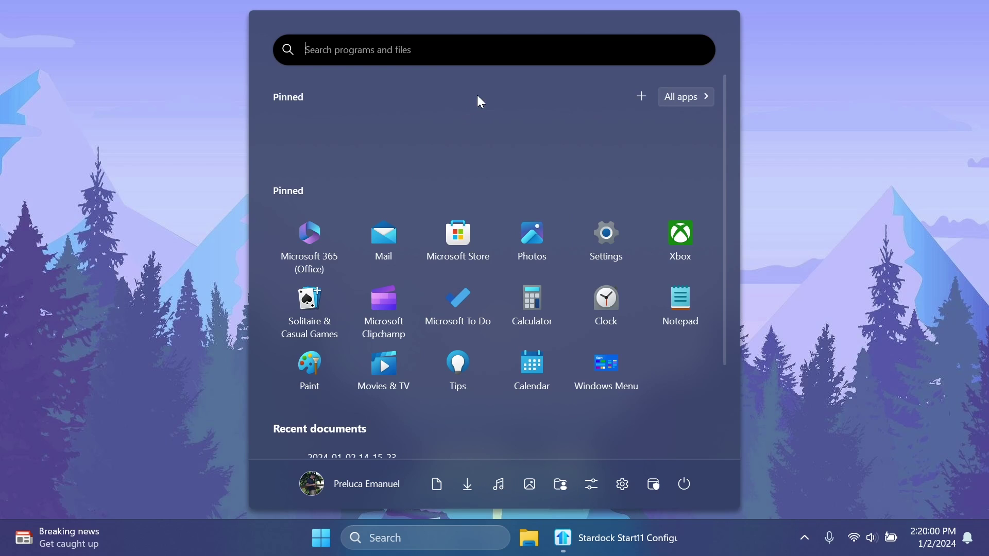
scroll(480, 240, "down", 3)
scroll(481, 241, "up", 3)
scroll(474, 155, "down", 3)
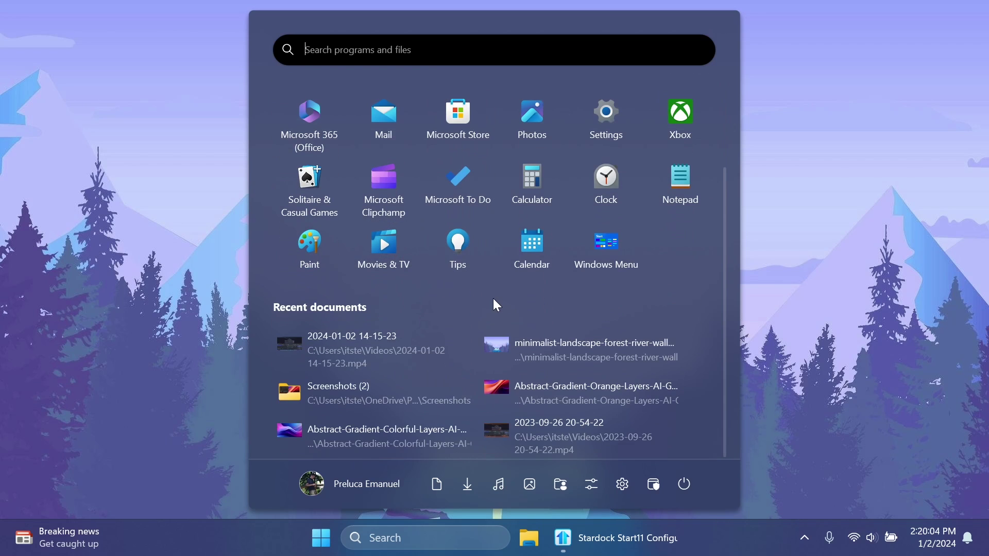
scroll(495, 304, "up", 3)
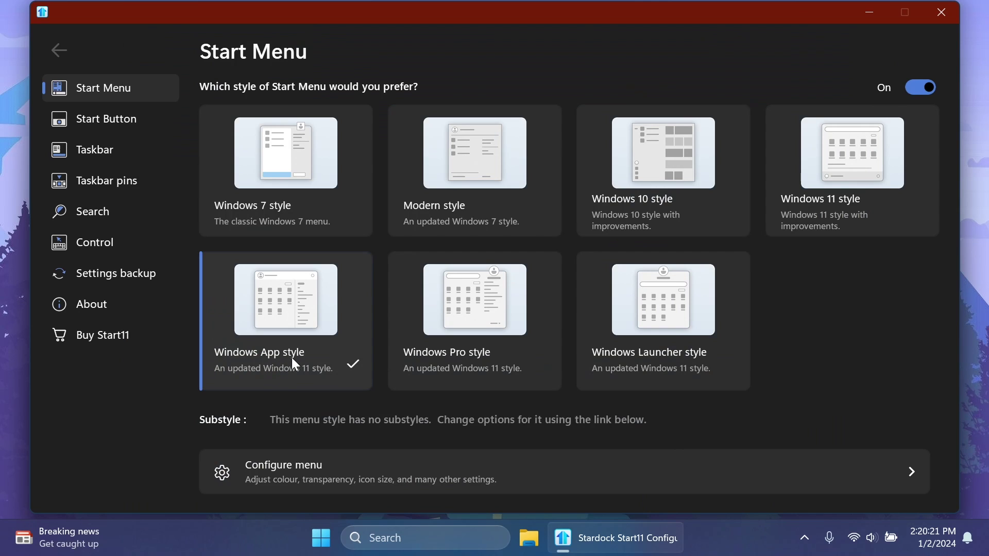
Step: Preview the Windows App style menu and scroll through its All apps list
left_click(593, 539)
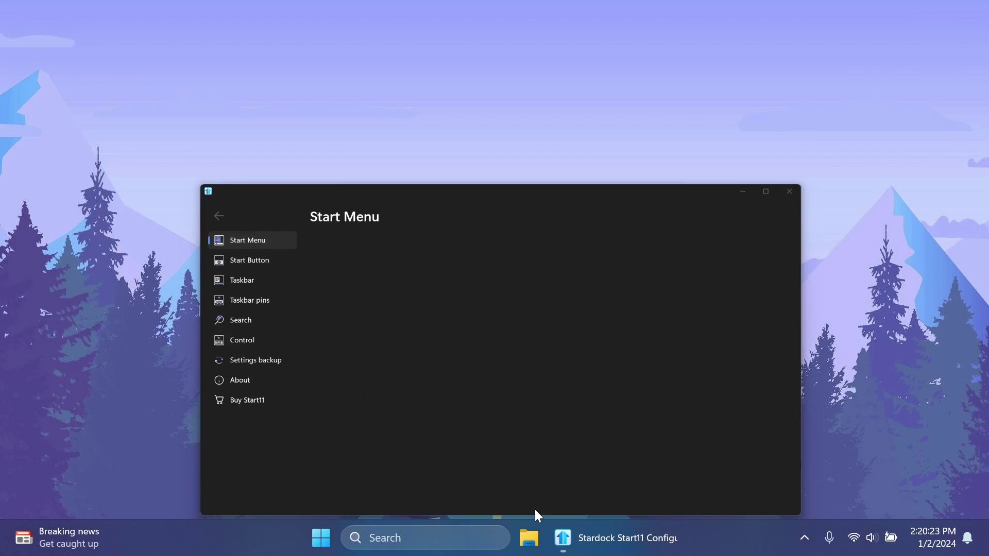
left_click(319, 538)
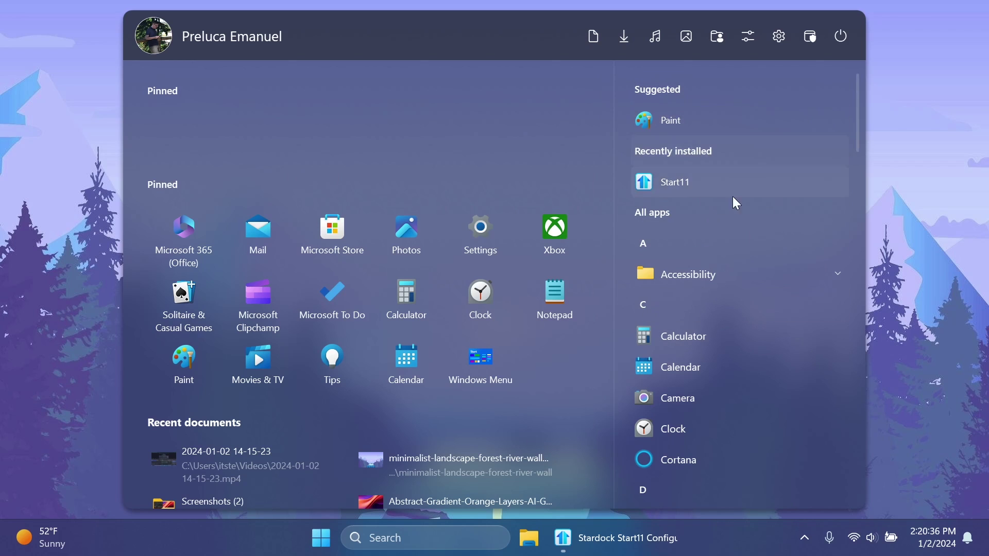
scroll(734, 197, "down", 10)
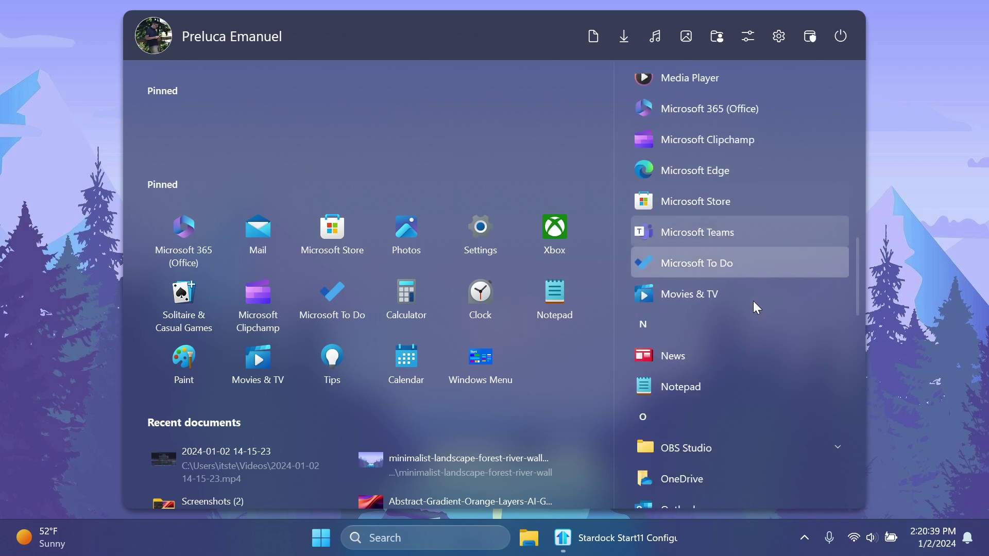
scroll(753, 301, "down", 5)
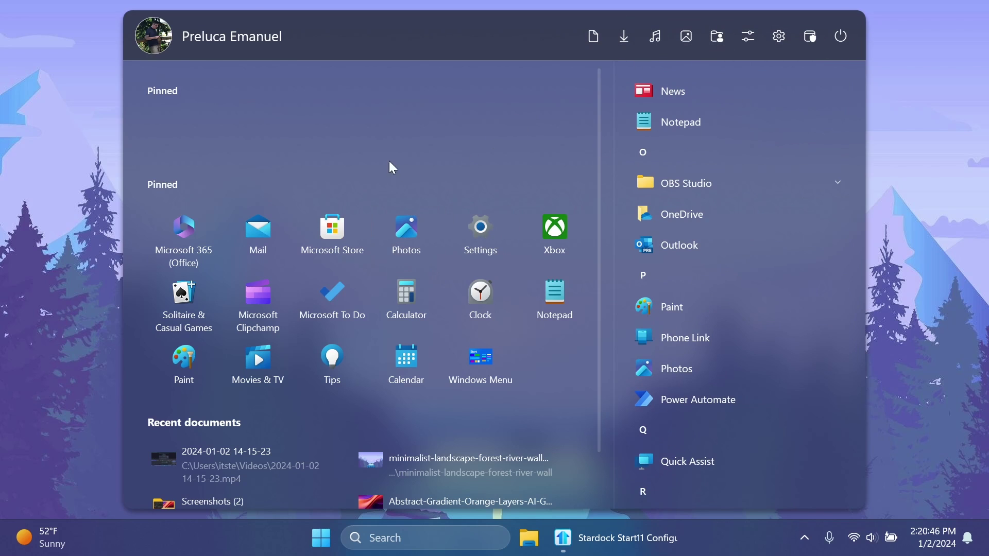
scroll(721, 214, "up", 15)
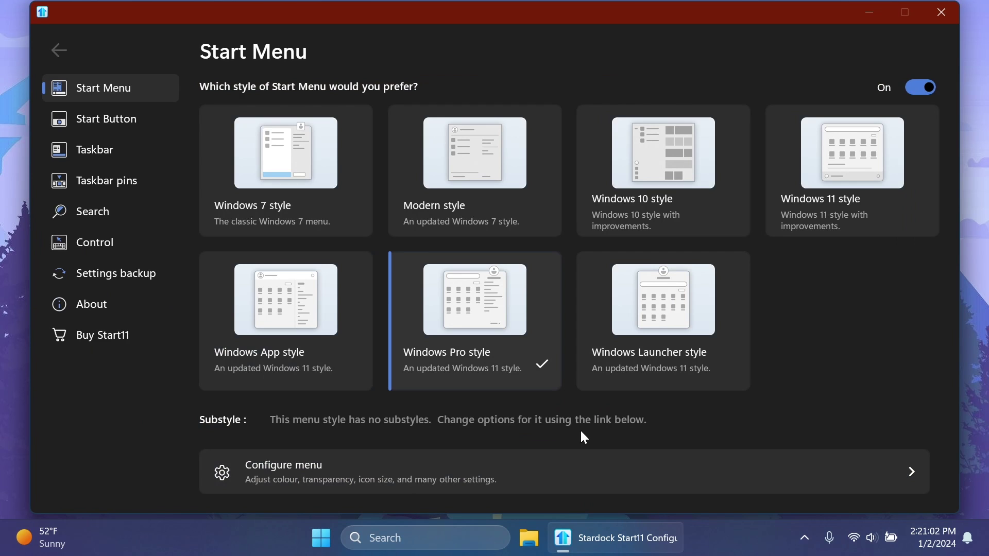
Step: Preview the Windows Pro style menu, switching to All apps and back to pinned apps
left_click(608, 553)
left_click(321, 538)
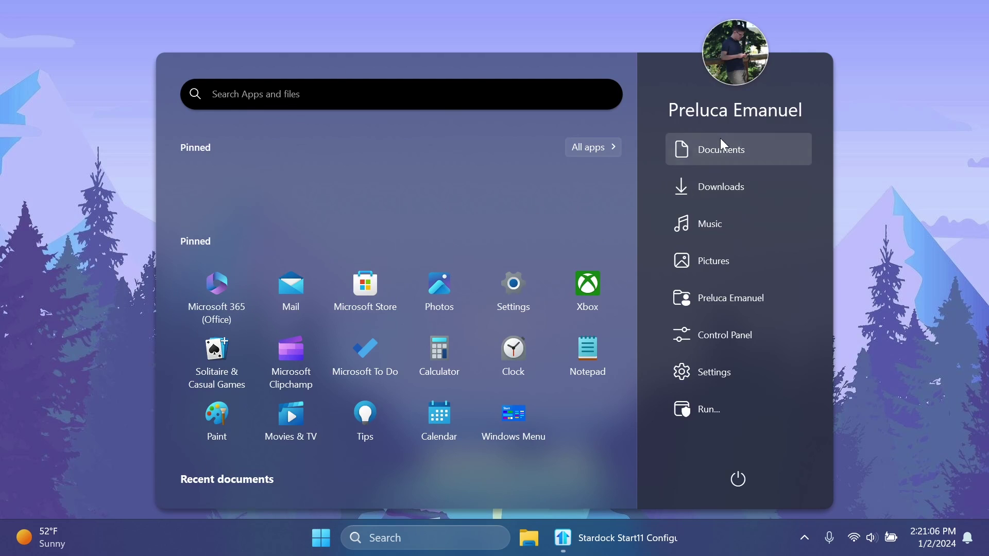
scroll(352, 253, "down", 2)
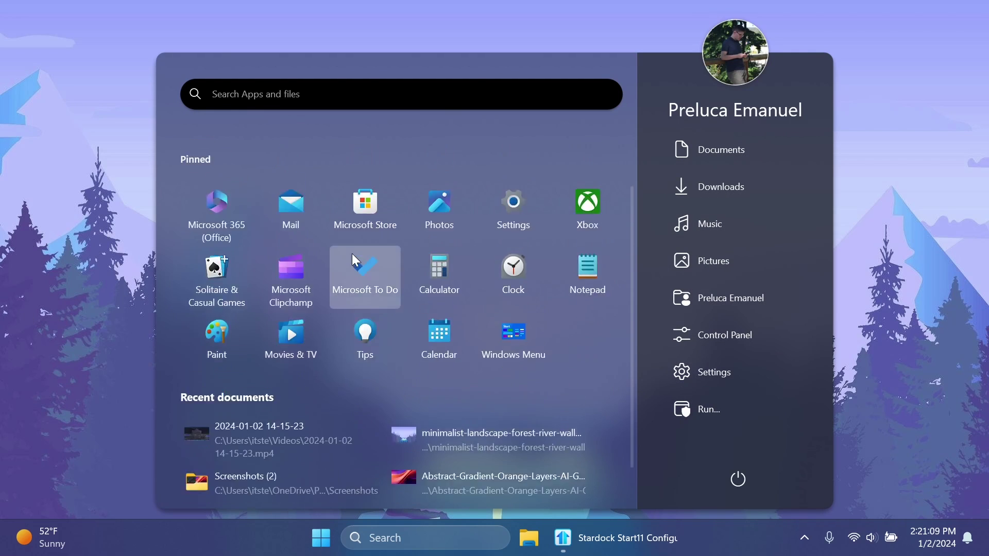
scroll(453, 249, "up", 2)
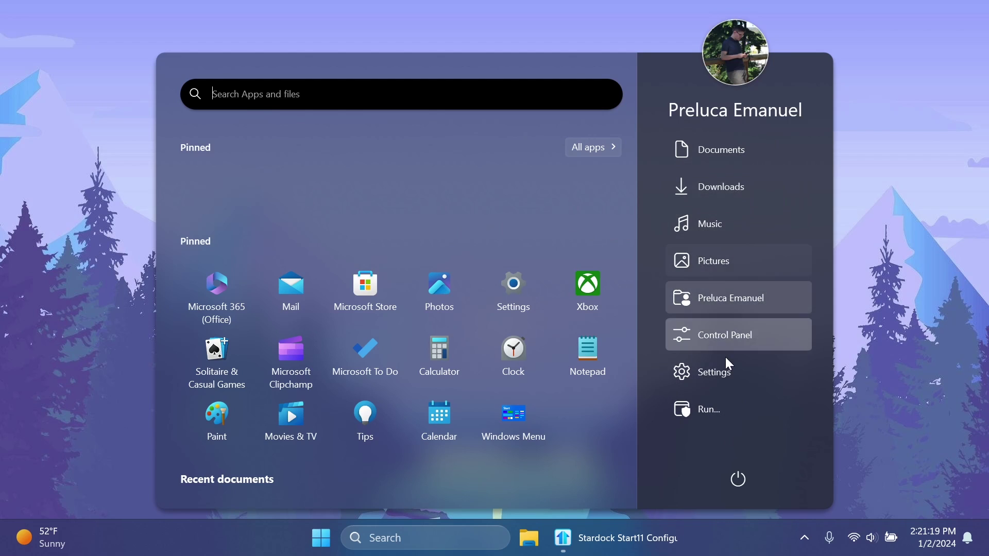
left_click(593, 147)
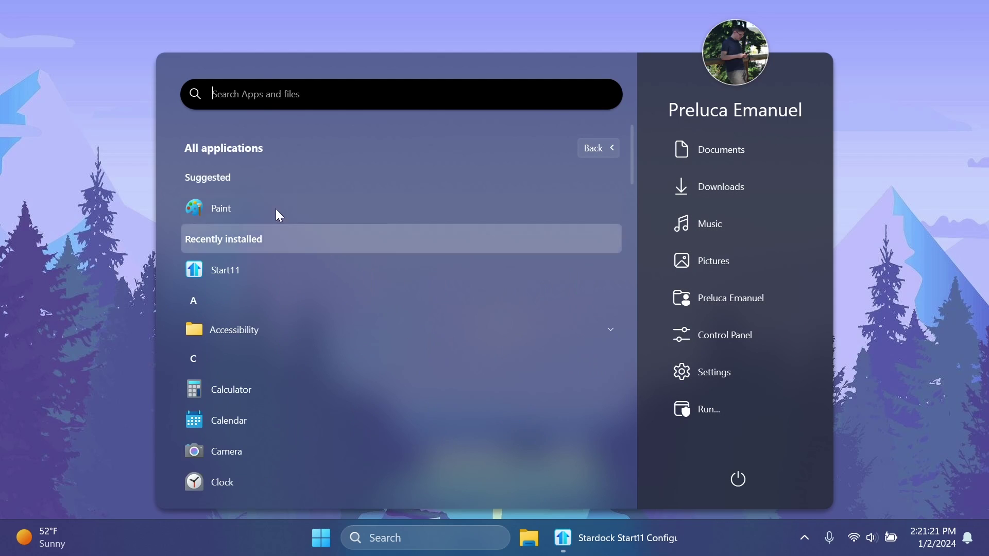
left_click(608, 149)
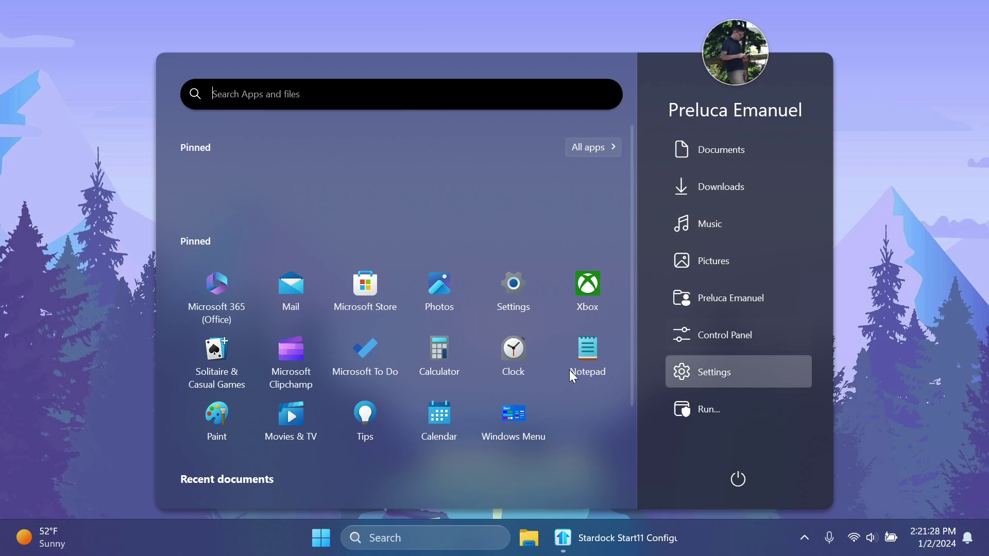
Step: Preview the Windows Launcher style menu, then select Windows Pro style again
key("Escape")
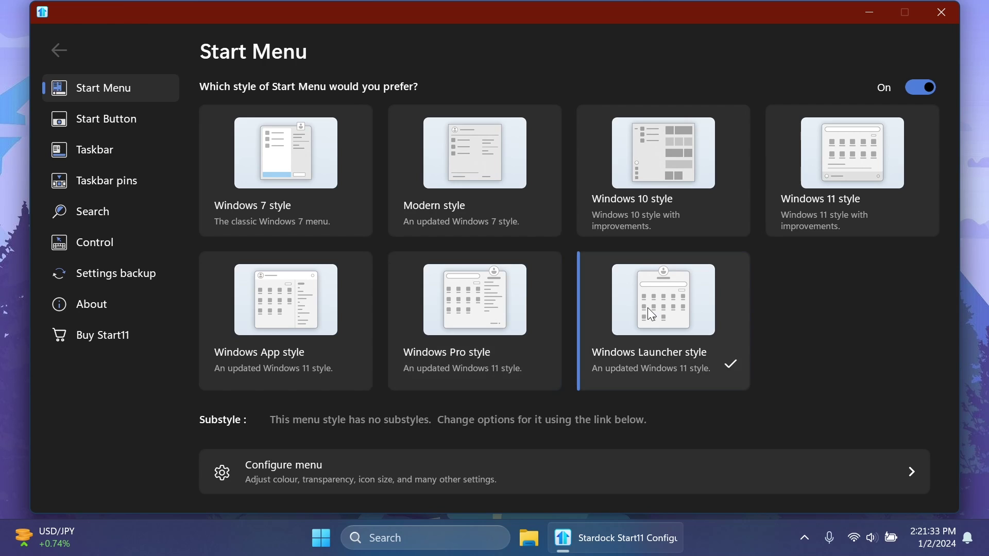
left_click(612, 554)
key("super")
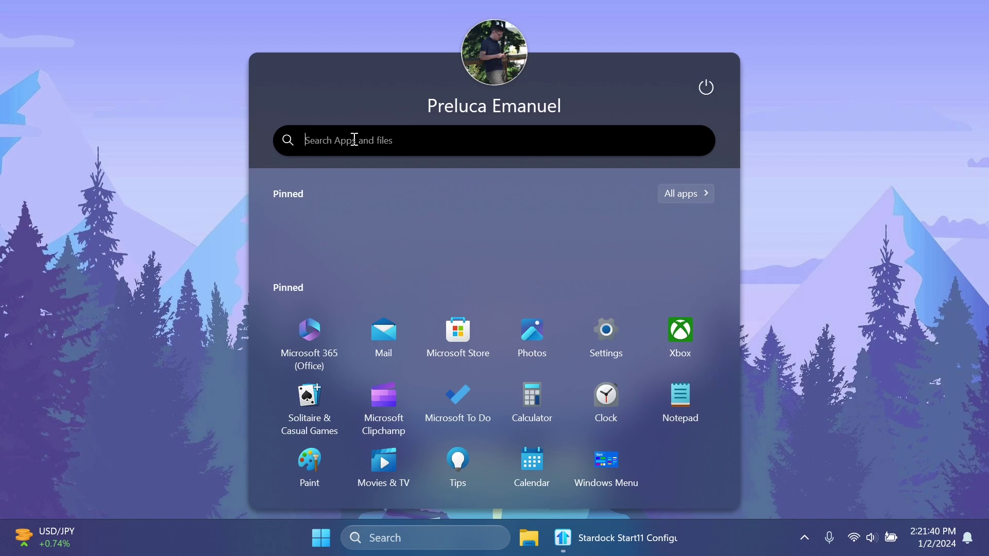
scroll(420, 256, "down", 3)
scroll(422, 259, "up", 3)
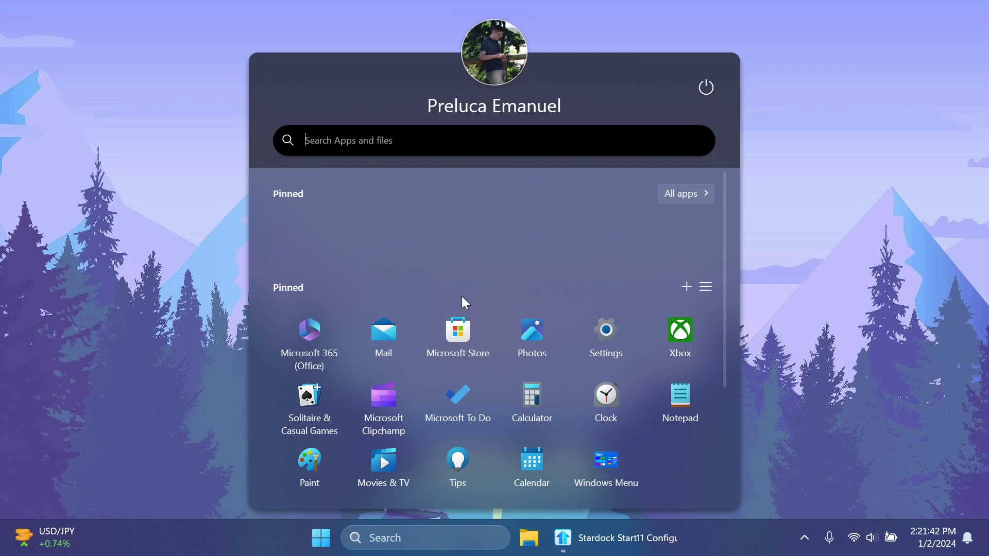
key("Escape")
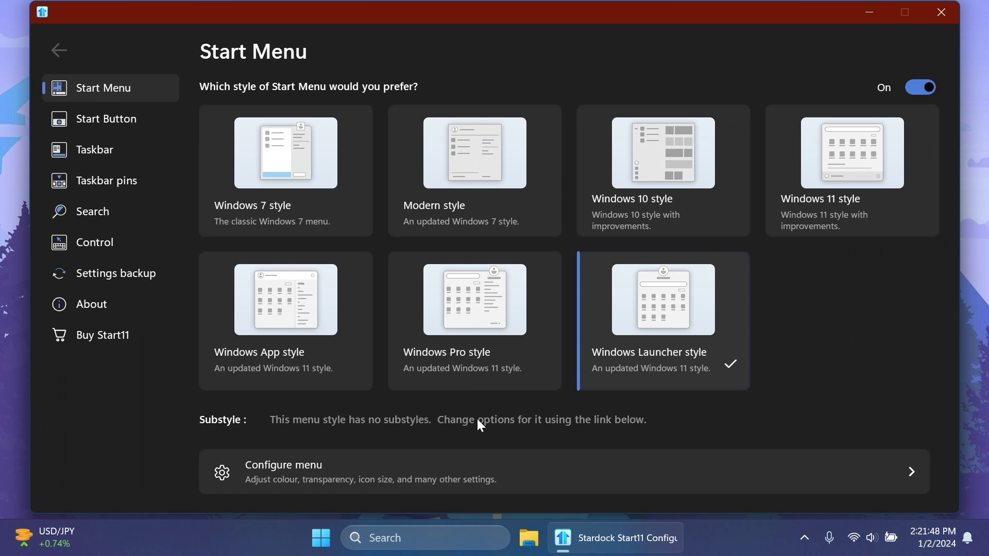
left_click(462, 316)
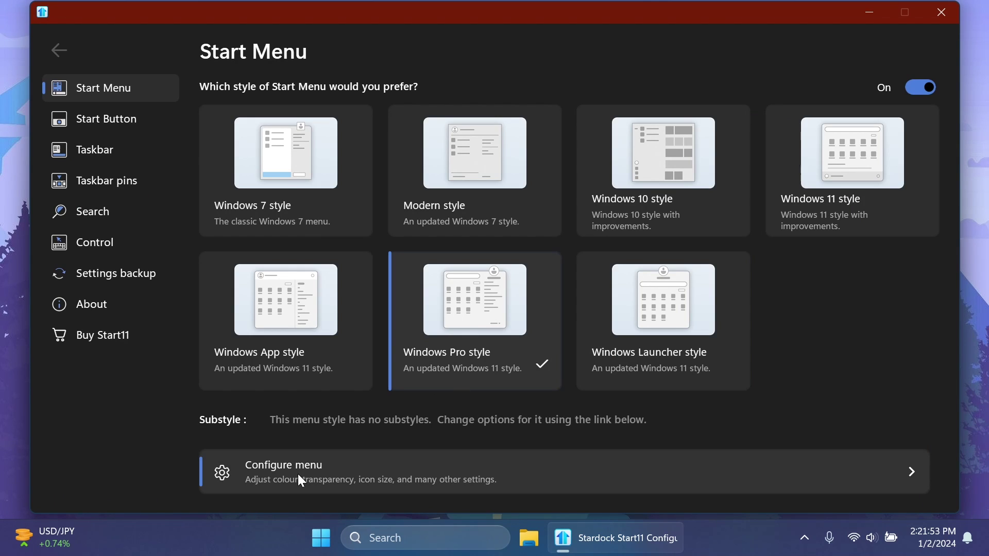
Step: Open Configure menu for Windows Pro style and scroll through its configuration options
left_click(417, 468)
scroll(454, 335, "down", 4)
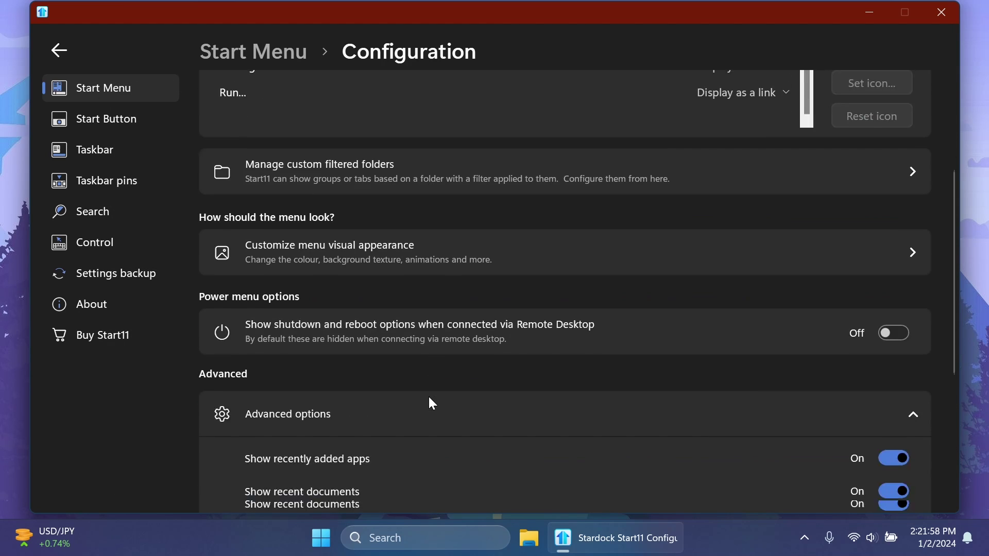
scroll(433, 405, "down", 5)
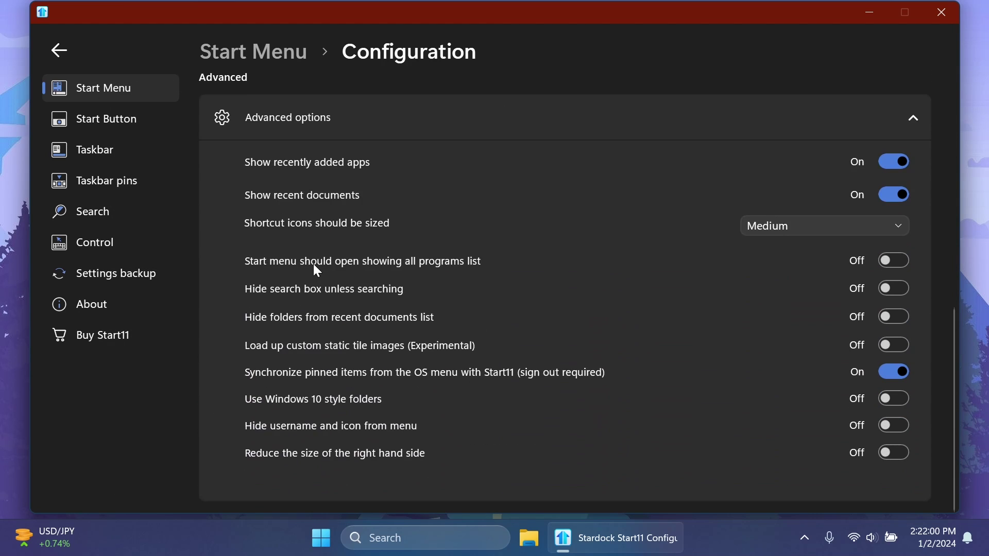
scroll(316, 266, "up", 6)
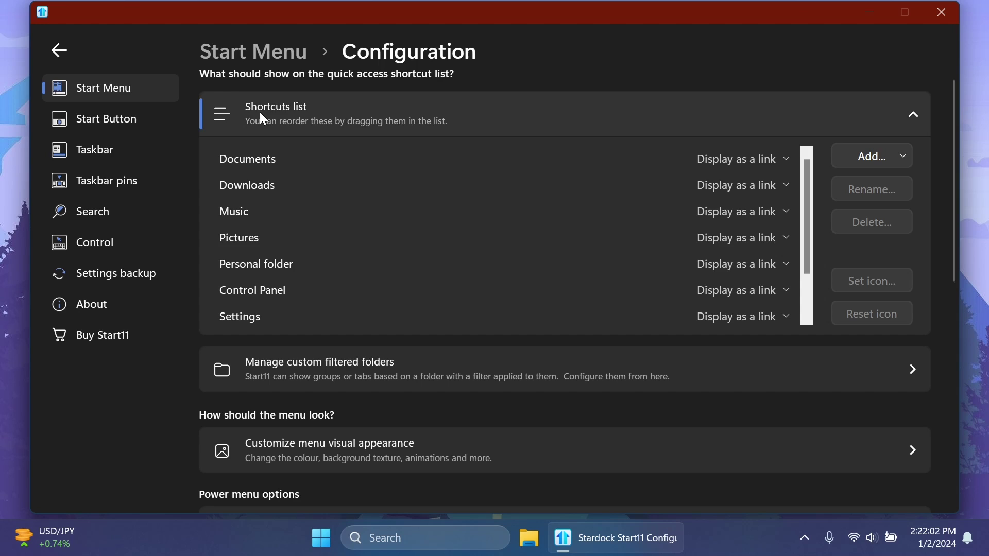
scroll(311, 274, "down", 5)
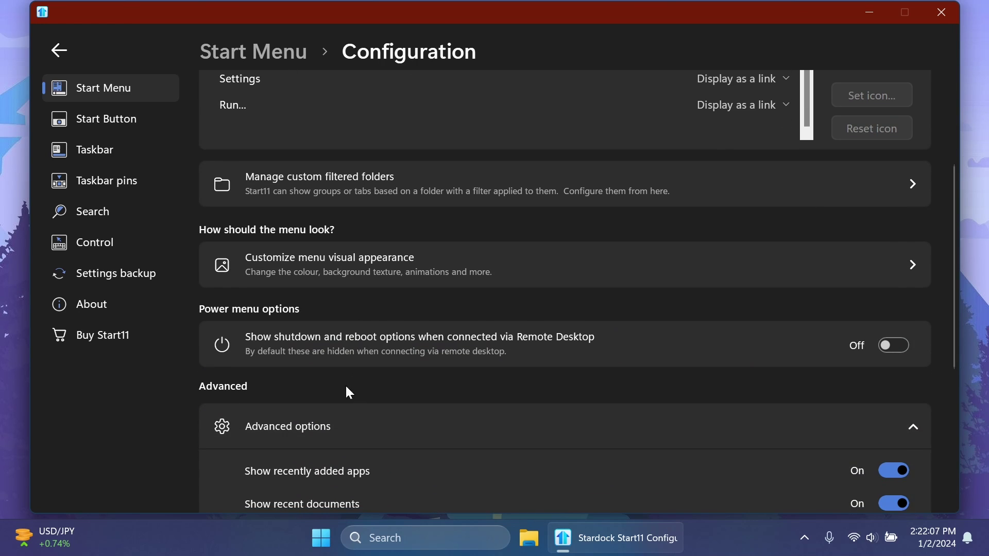
Step: Open the menu's Visual appearance settings and scroll through them to the Fonts section
left_click(351, 266)
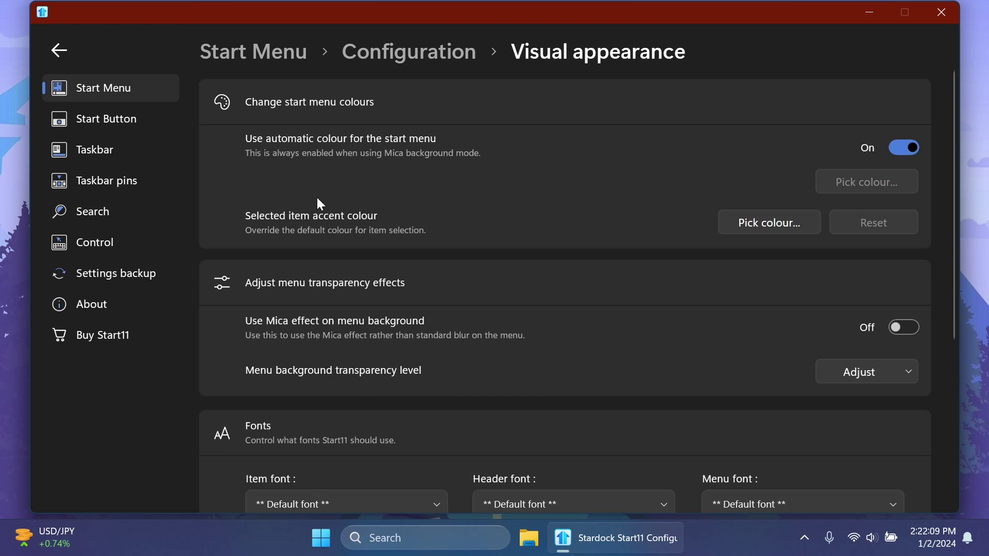
scroll(569, 213, "down", 5)
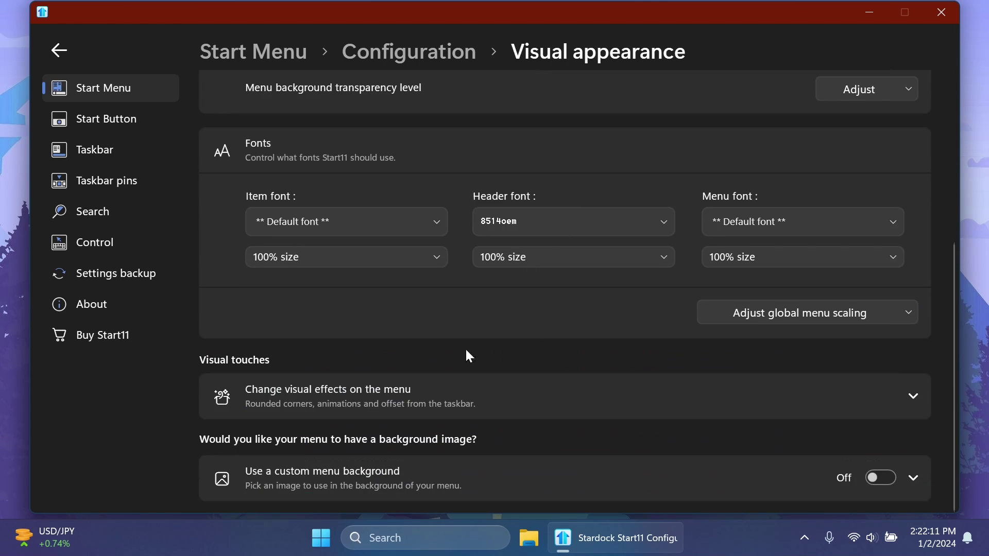
scroll(403, 356, "up", 5)
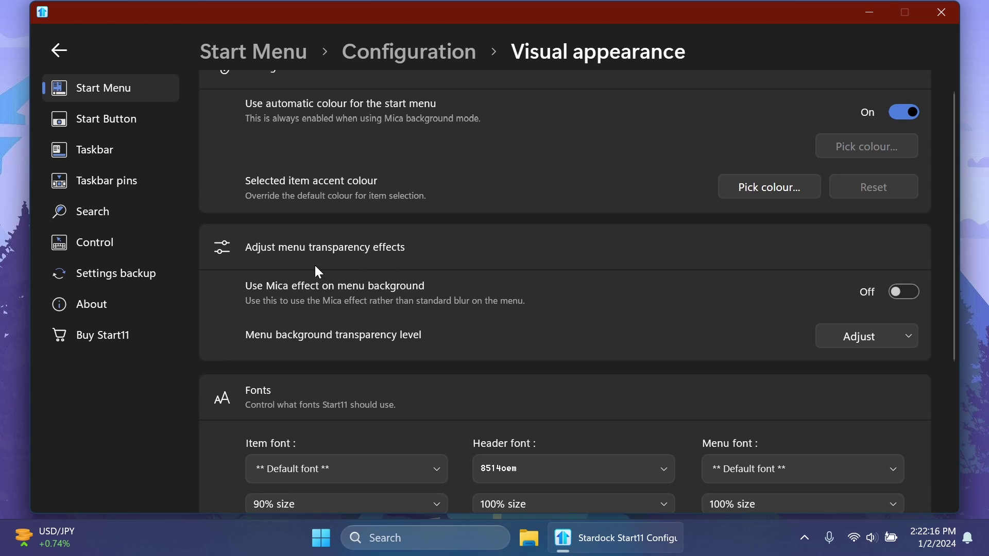
scroll(360, 260, "up", 1)
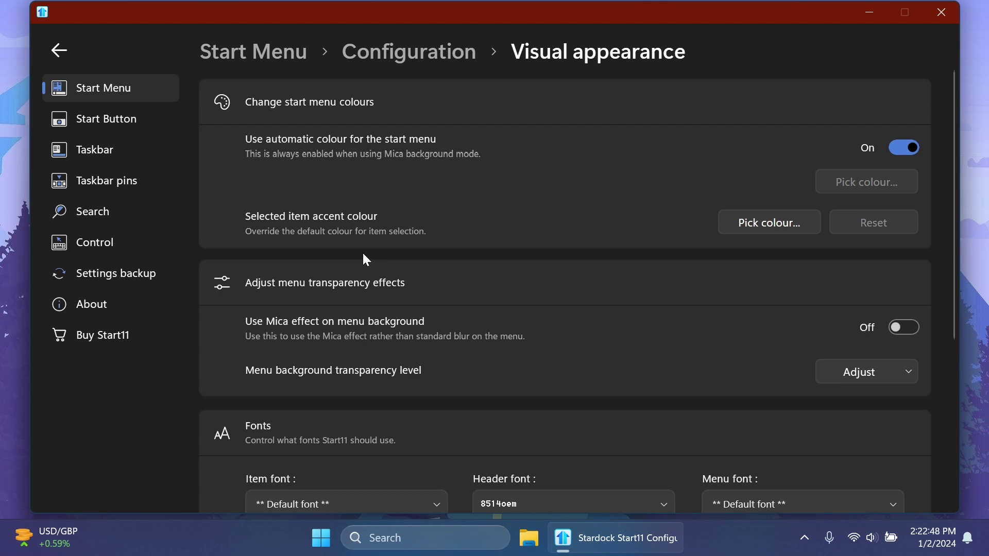
scroll(391, 188, "down", 4)
scroll(390, 185, "up", 1)
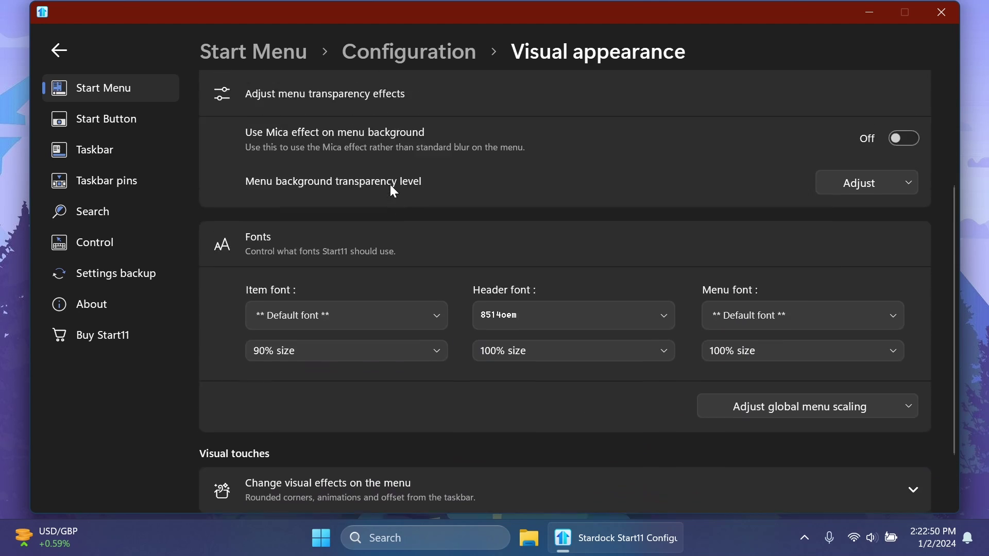
scroll(395, 191, "up", 3)
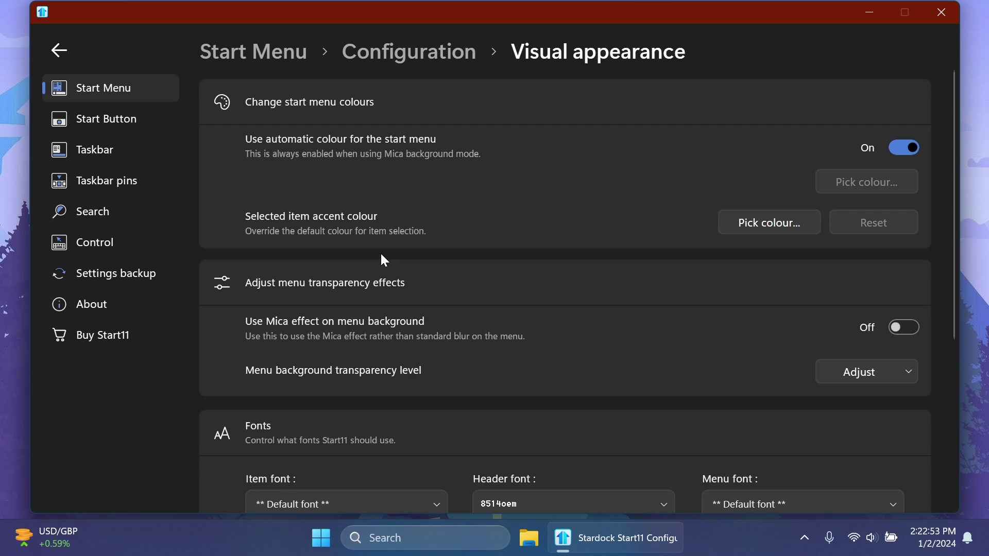
scroll(382, 255, "down", 3)
scroll(378, 257, "up", 3)
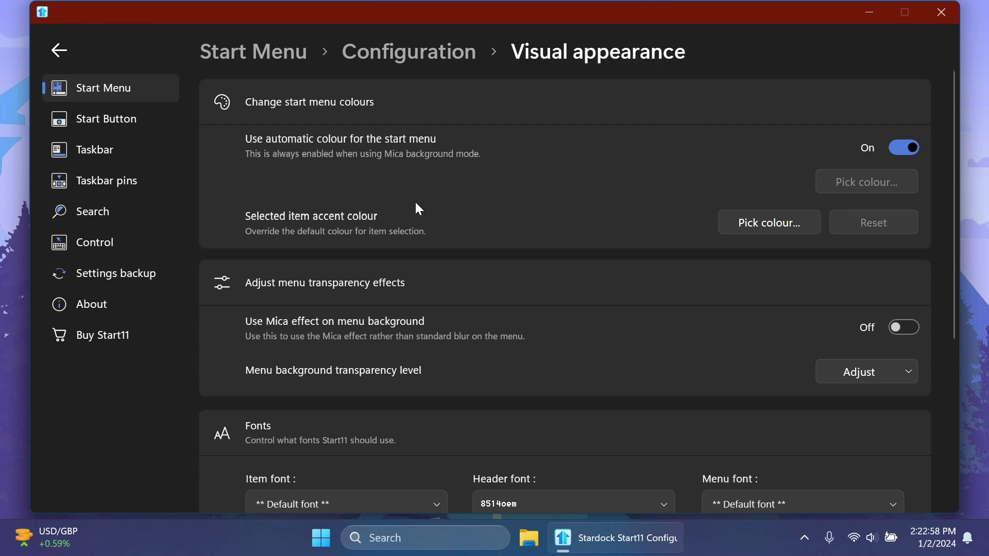
scroll(457, 181, "down", 4)
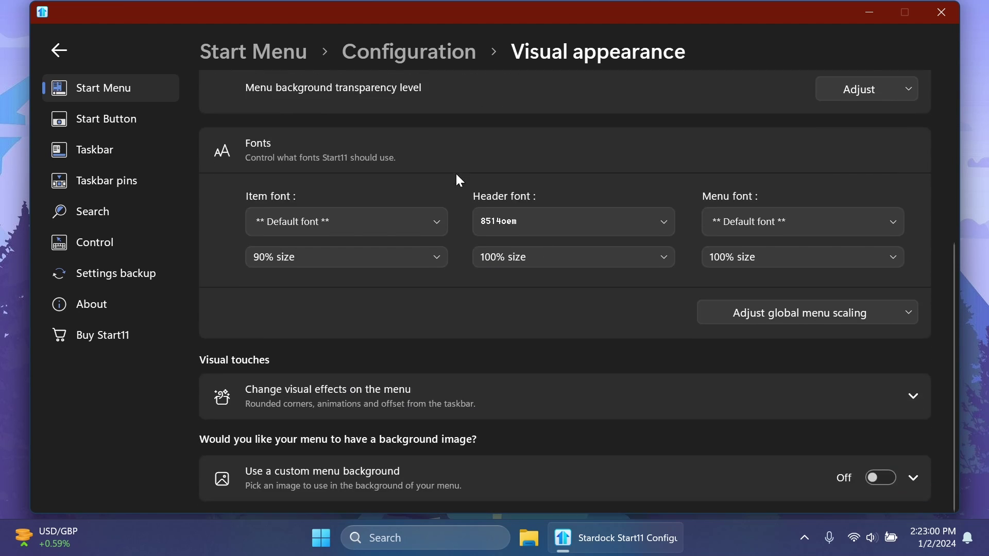
Step: Go back to Start Menu › Configuration and scroll down to the Advanced options
key("alt+Left")
scroll(375, 194, "down", 1)
scroll(374, 191, "down", 1)
scroll(350, 404, "down", 10)
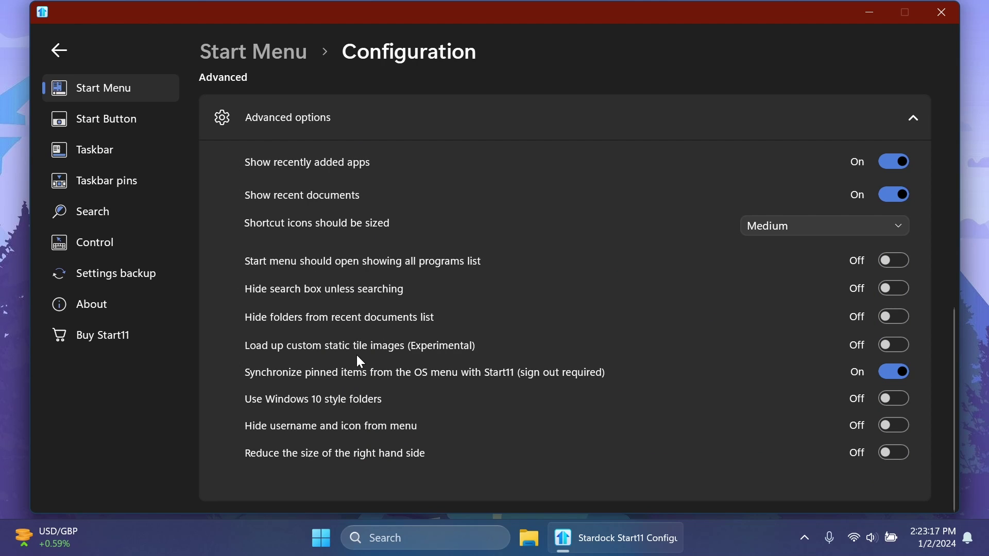
Step: Scroll up through the Advanced options and the quick-access Shortcuts list, Documents through Settings
scroll(345, 318, "up", 8)
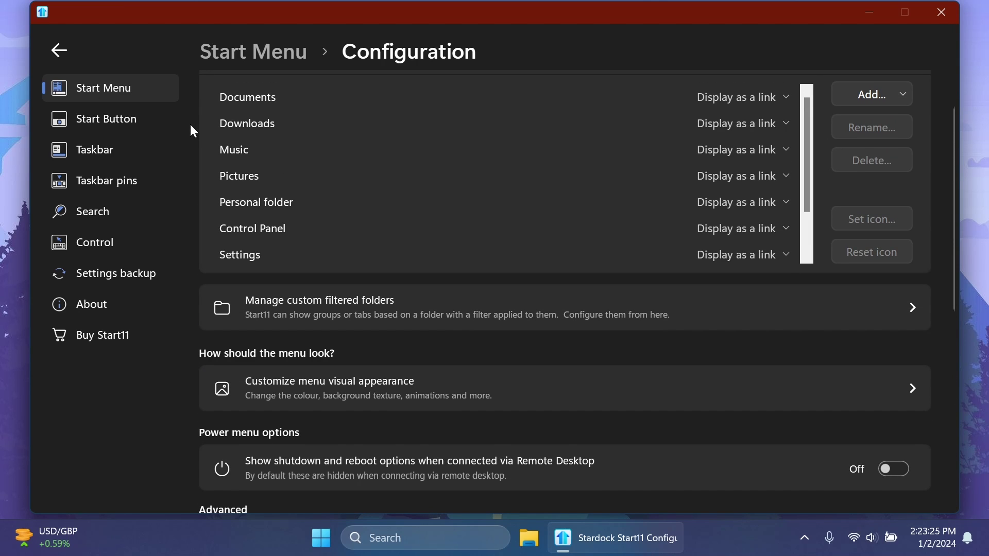
scroll(190, 123, "up", 2)
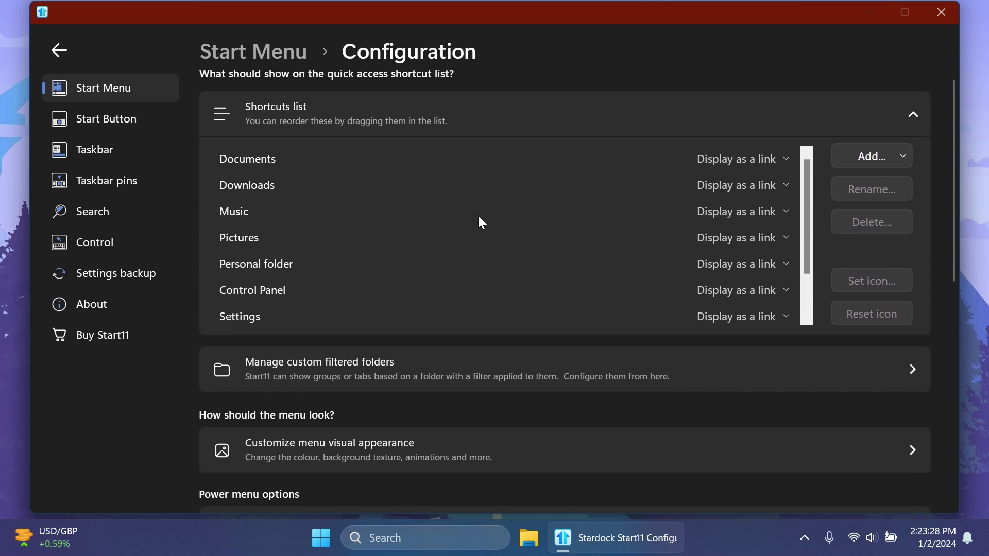
Step: In Start Button settings, move the start button from the centre to the left and enable a custom image
left_click(110, 125)
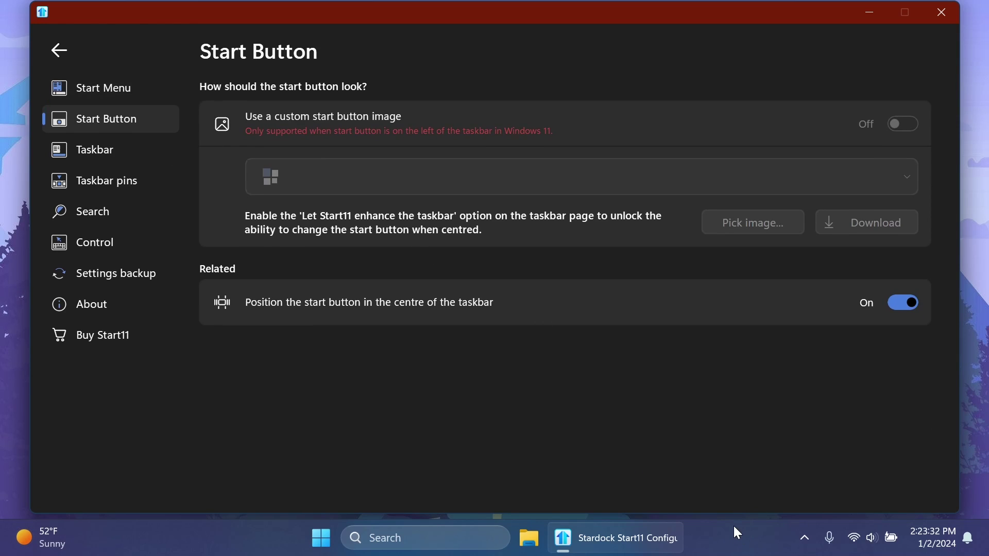
left_click(907, 304)
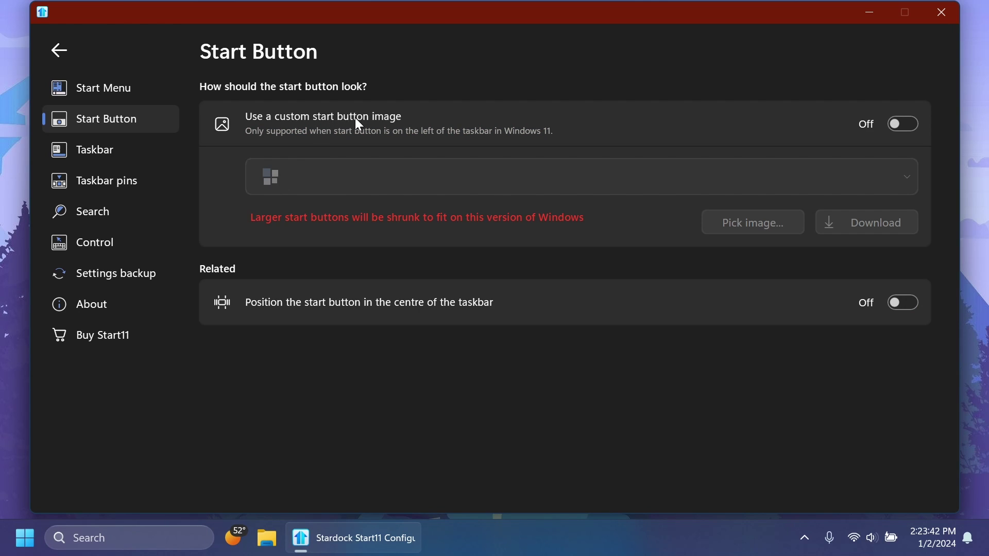
left_click(906, 129)
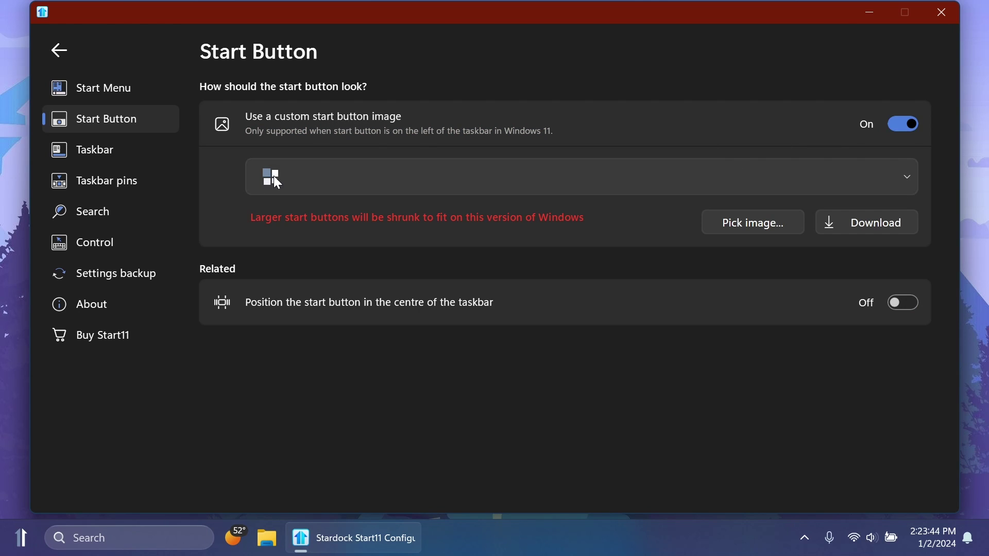
Step: Try Triangle One and the Windows-style logo, then set the start button image to Default
left_click(271, 177)
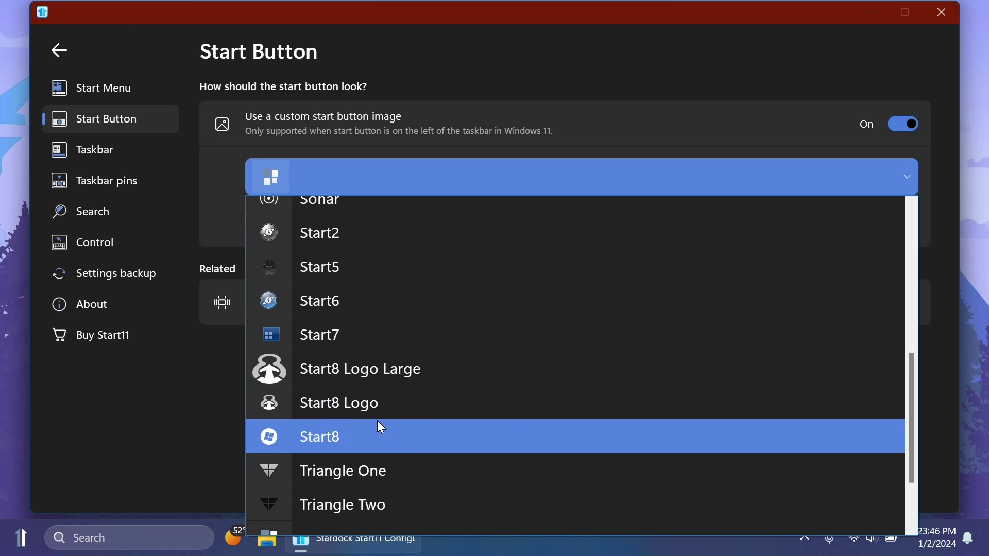
left_click(335, 458)
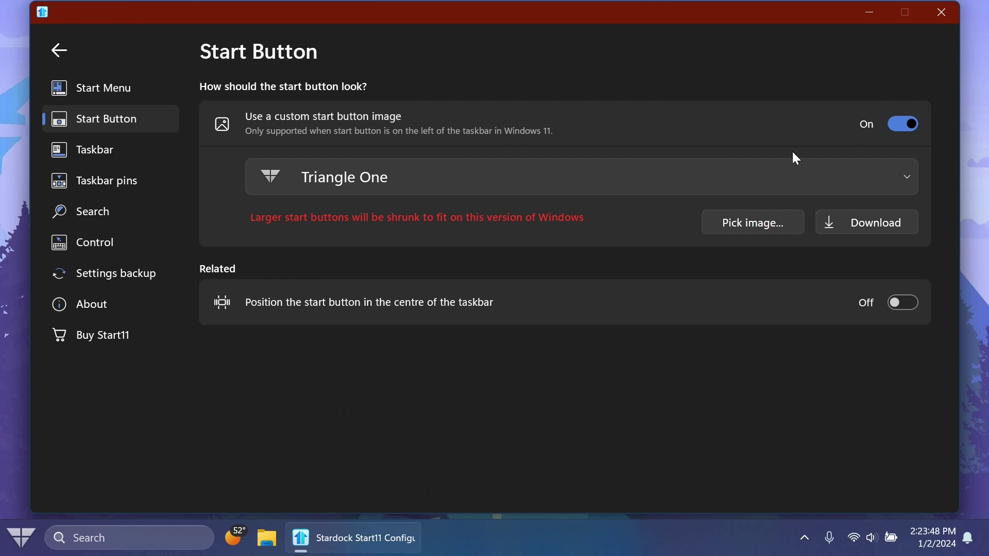
left_click(792, 172)
left_click(353, 519)
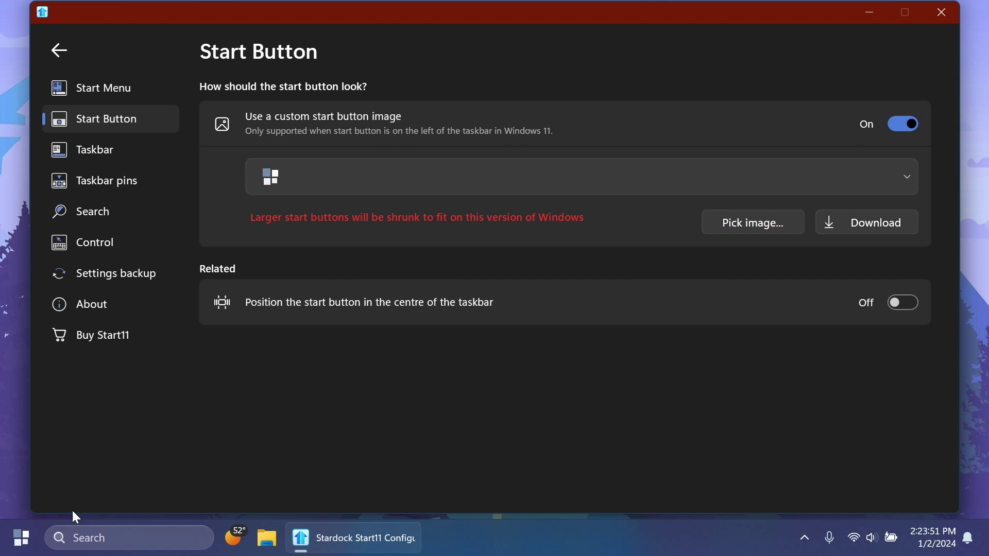
left_click(314, 178)
scroll(347, 318, "up", 10)
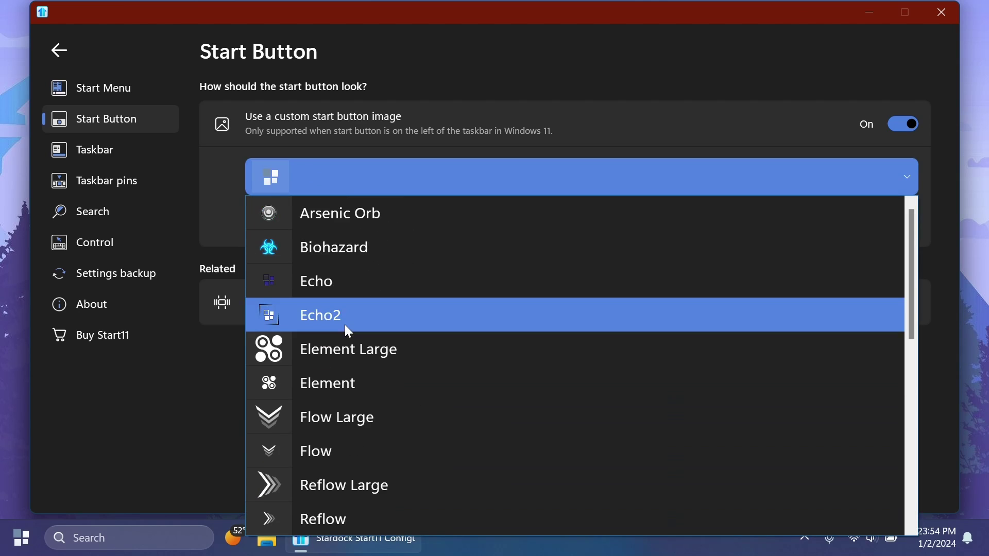
left_click(341, 257)
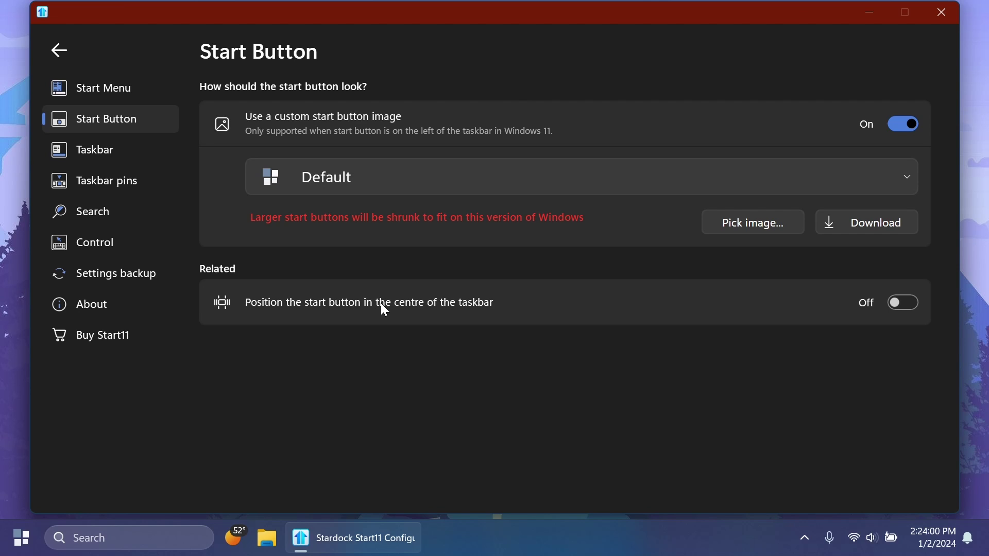
left_click(84, 150)
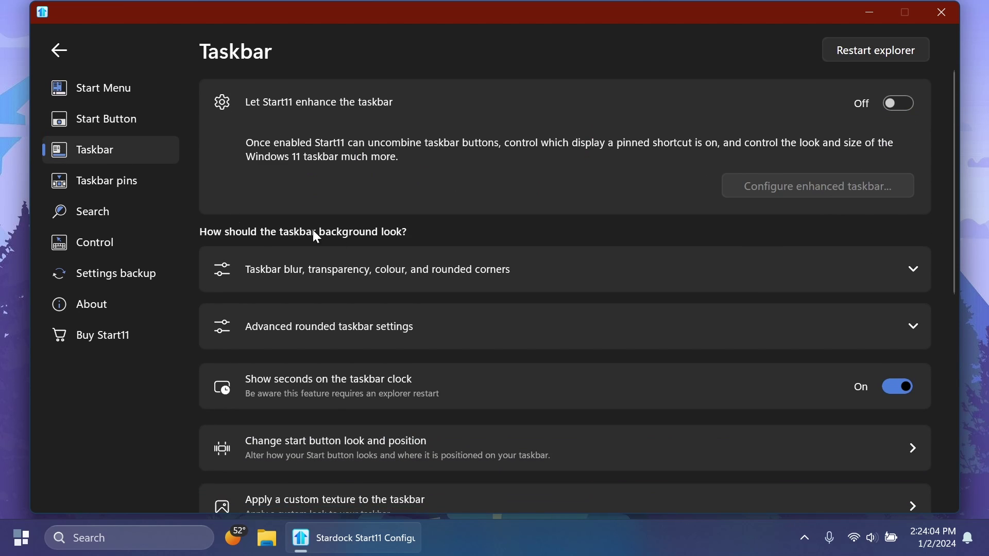
Step: Scroll through the Taskbar settings, then switch to the Taskbar pins page
scroll(453, 246, "down", 6)
scroll(453, 248, "up", 6)
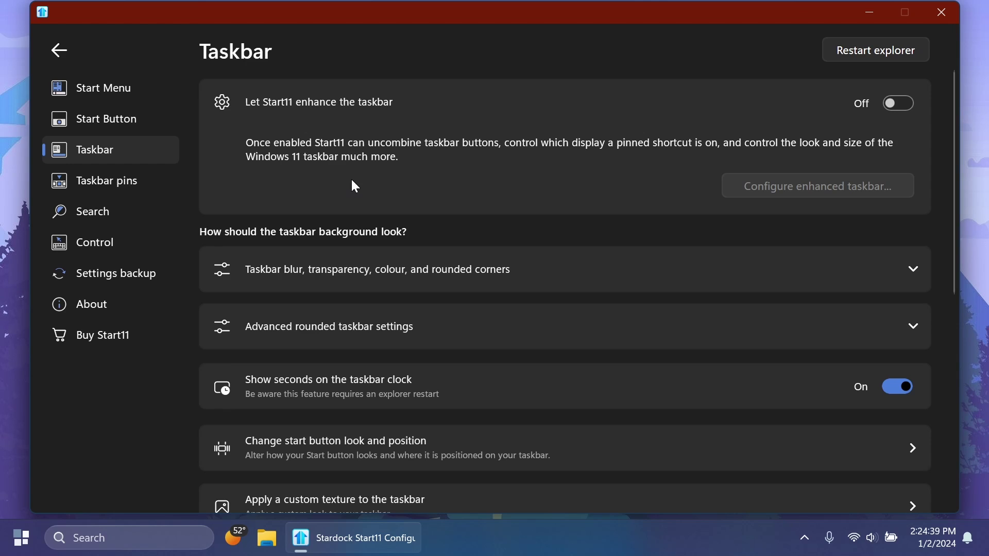
left_click(110, 185)
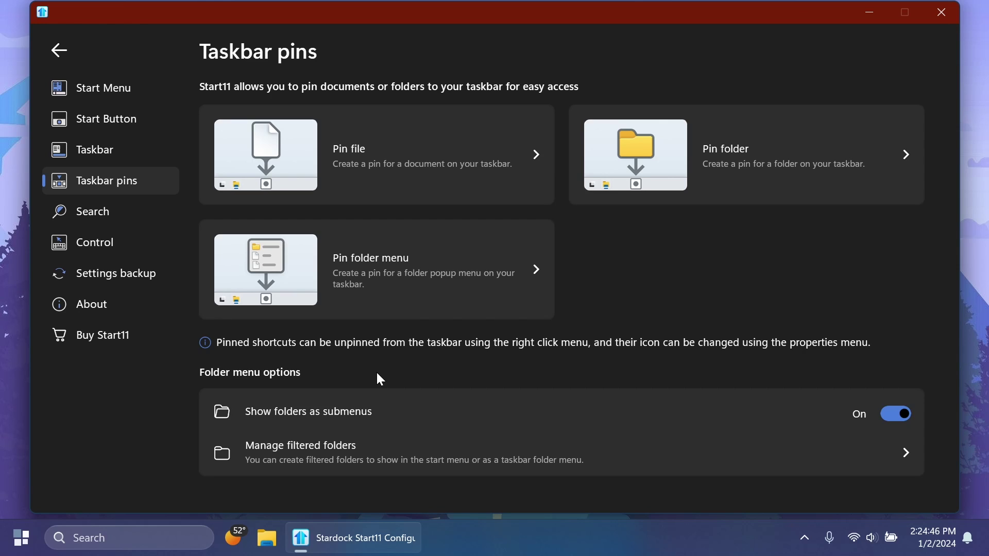
Step: Scroll through the Search settings, then move down to the Control page
left_click(97, 214)
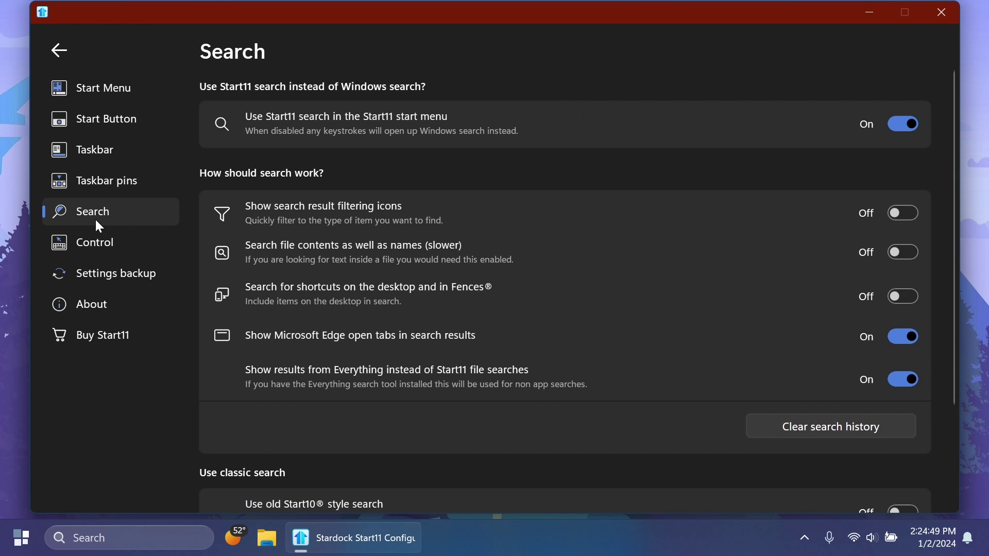
scroll(459, 180, "down", 3)
scroll(458, 181, "up", 3)
scroll(385, 155, "down", 1)
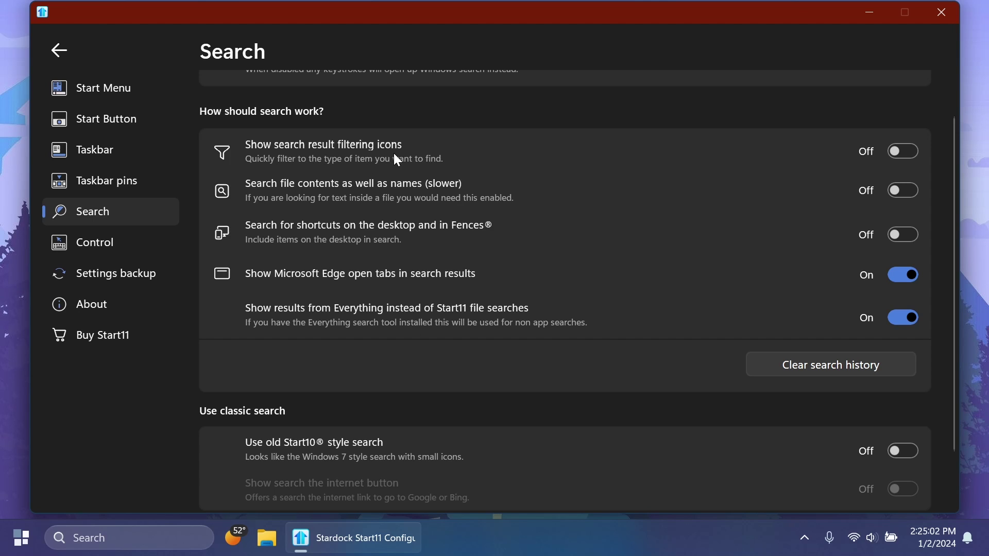
key("Down")
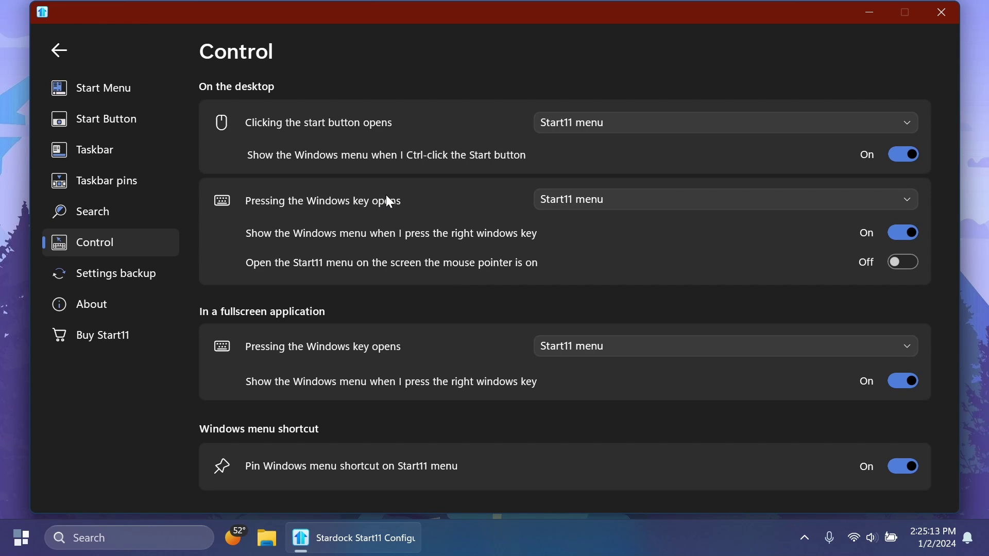
Step: Look at Settings backup, then return to the Start Menu page with Windows Pro style still selected
left_click(172, 273)
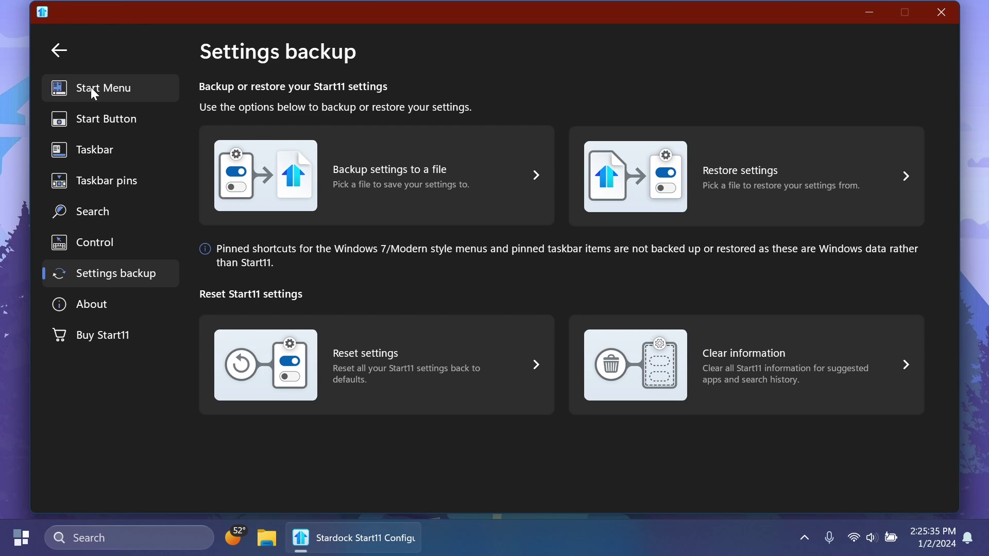
left_click(93, 94)
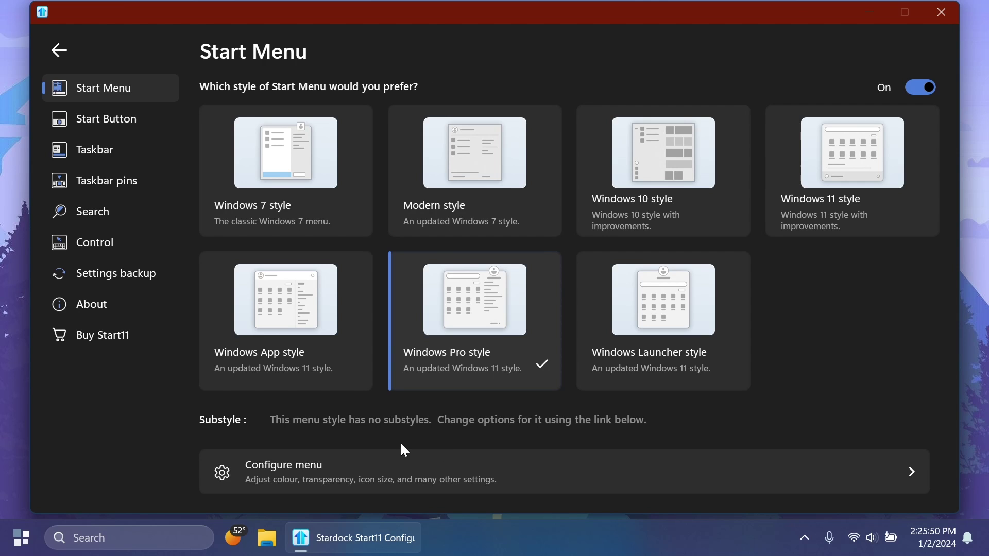
Step: Under Configure menu › Visual appearance, scroll to Fonts and set the Header font size to 110%
left_click(375, 471)
scroll(457, 268, "down", 1)
scroll(458, 271, "down", 1)
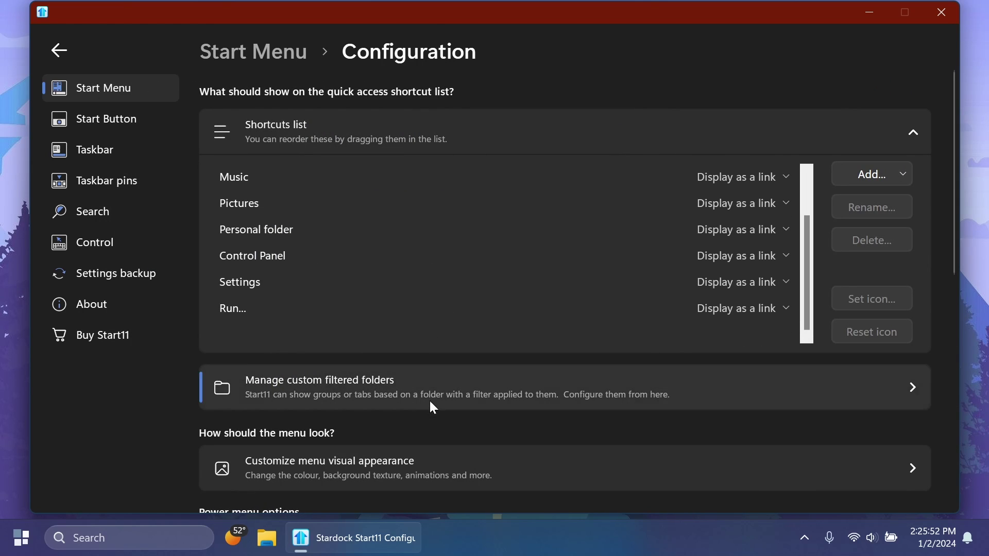
scroll(431, 404, "down", 5)
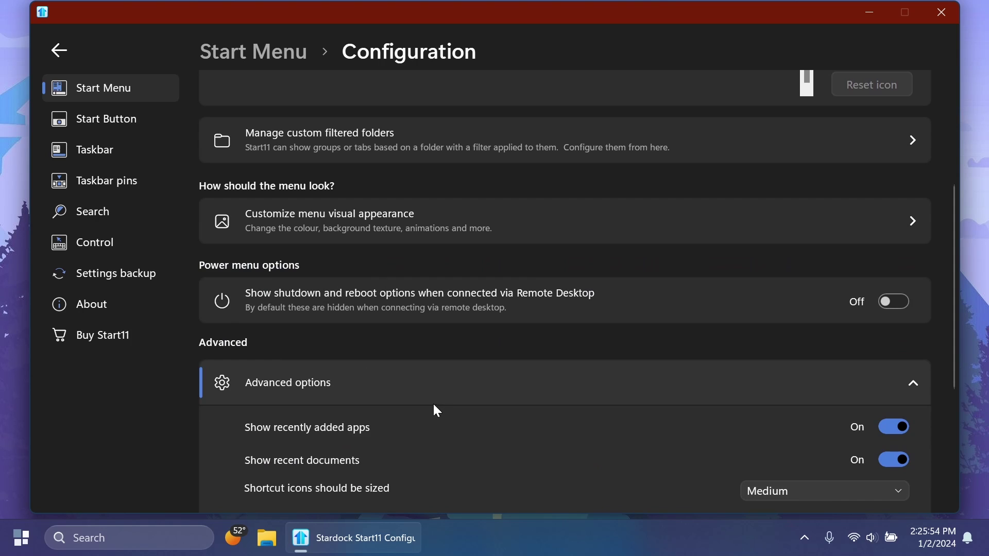
left_click(315, 218)
scroll(534, 322, "down", 5)
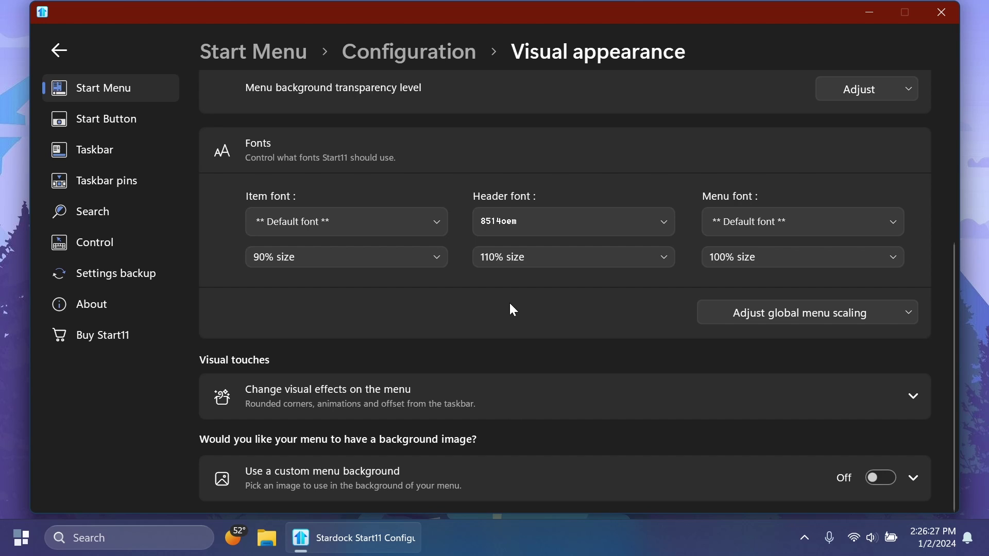
Step: Close the Start11 configuration window with Alt+F4
key("alt+F4")
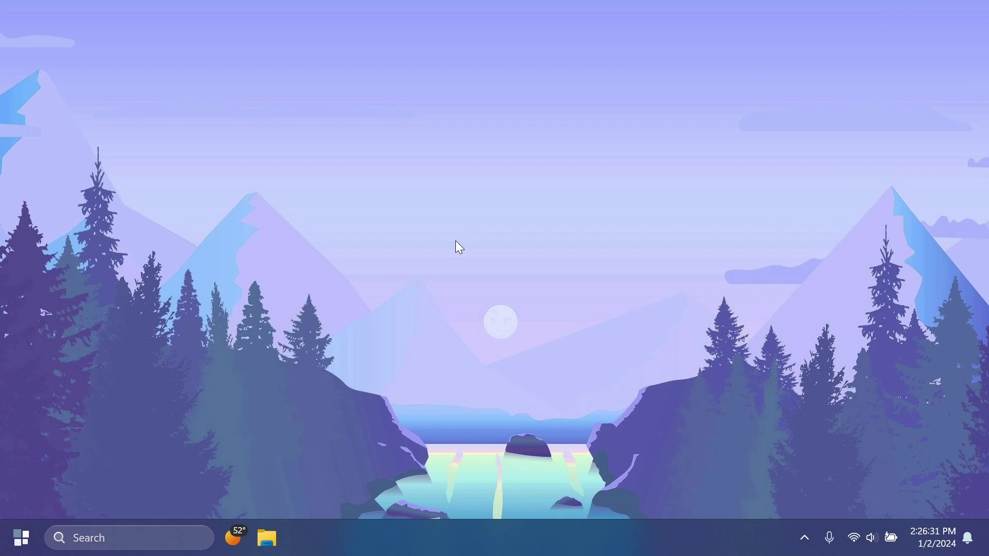